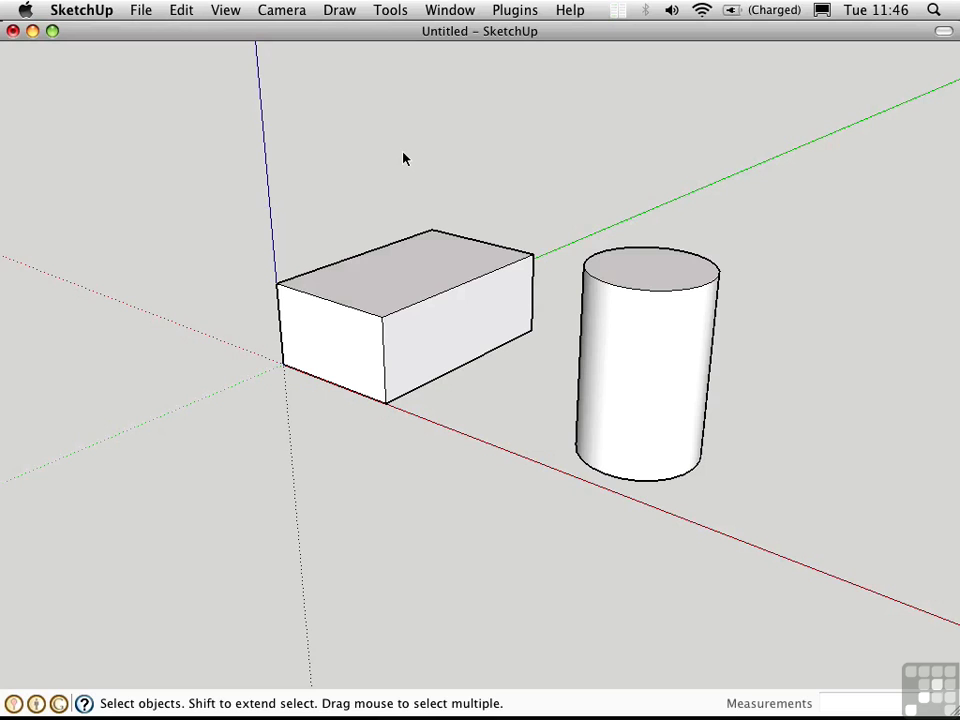
# Step: Open the Scenes window and save the current view of the box and cylinder as Scene 1
pyautogui.click(441, 11)
pyautogui.click(470, 227)
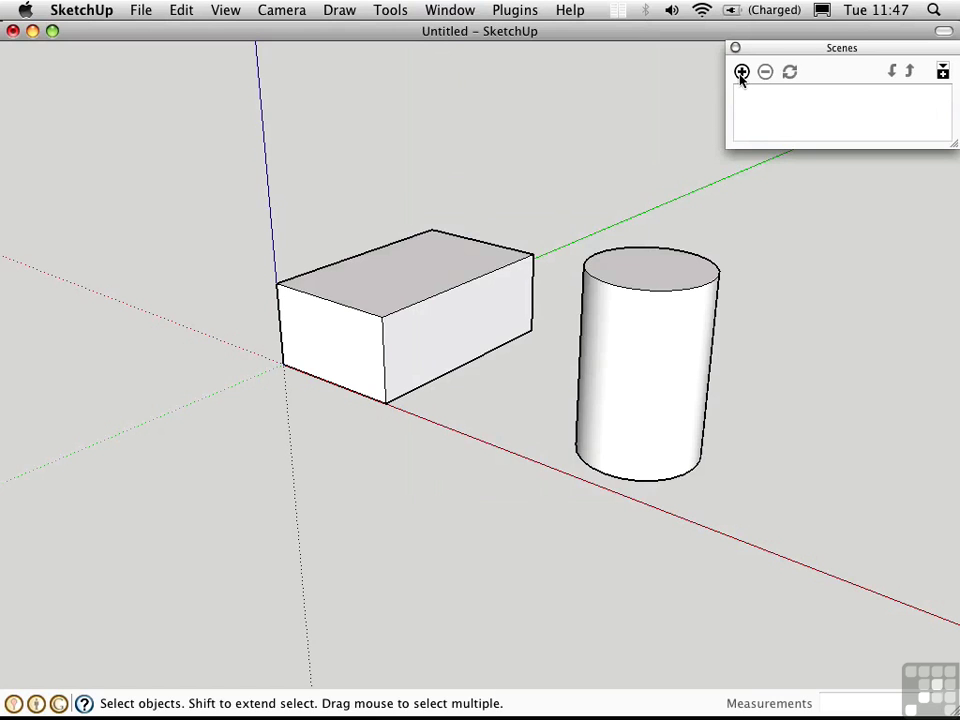
pyautogui.click(741, 72)
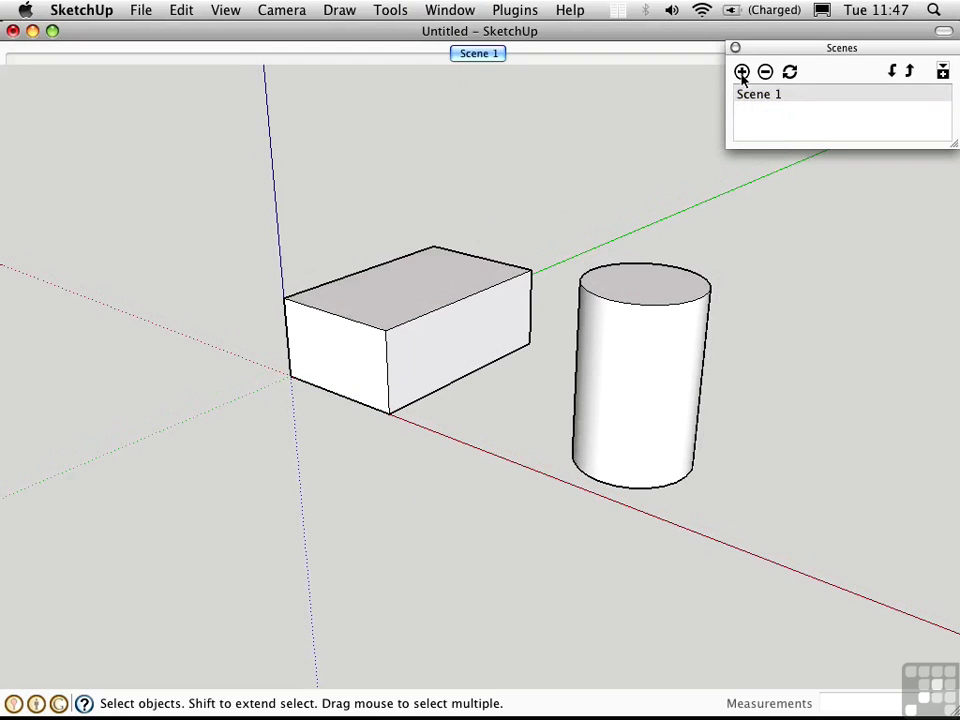
# Step: Orbit so the cylinder is in front, save it as Scene 2, then flip between Scene 1 and Scene 2
pyautogui.moveTo(714, 390); pyautogui.dragTo(614, 312, button='middle')
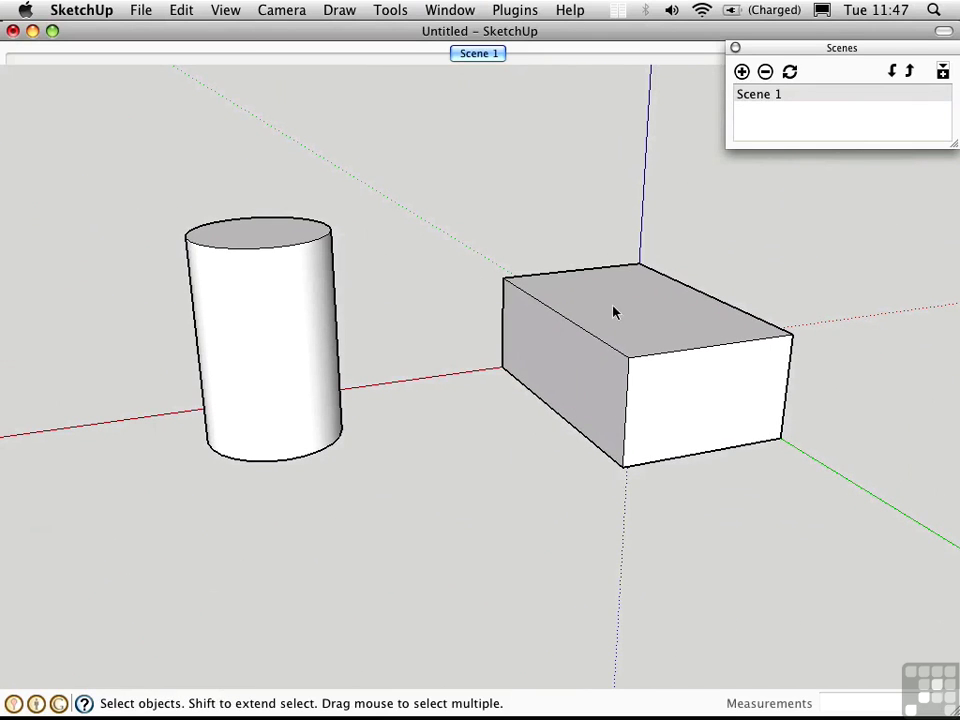
pyautogui.click(741, 72)
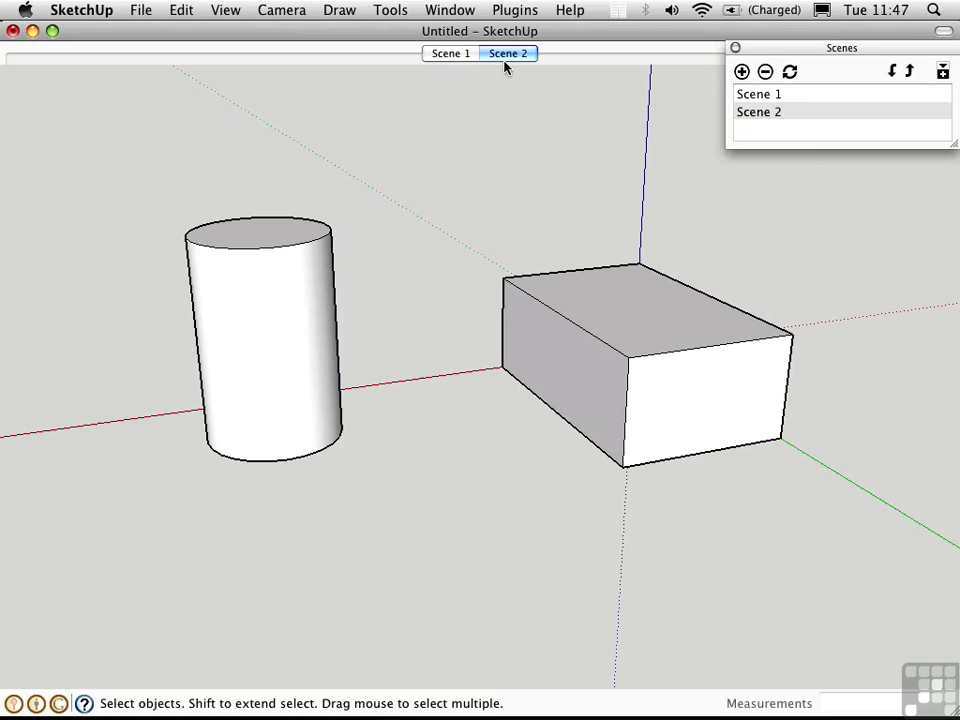
pyautogui.click(451, 56)
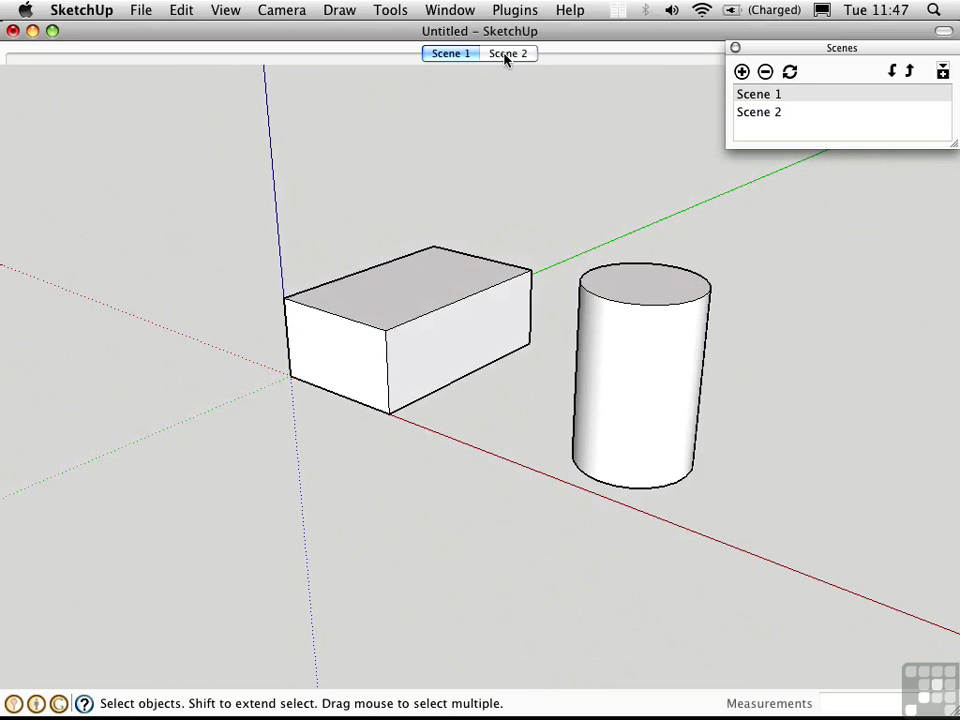
pyautogui.click(508, 54)
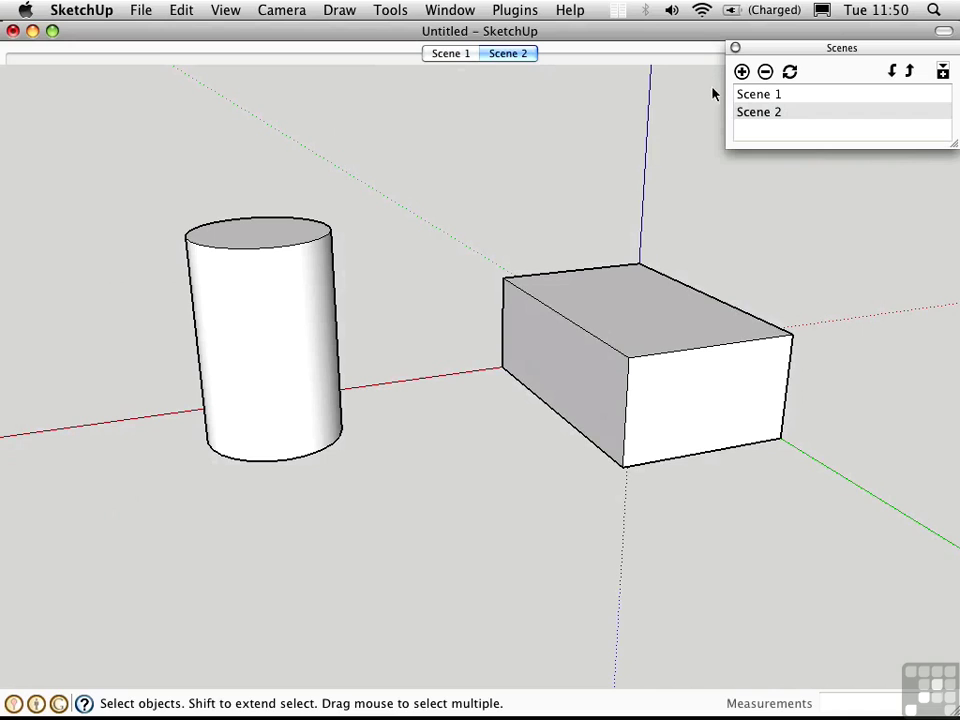
# Step: Orbit to a new viewpoint, update Scene 2 to store it, and recall Scene 2 to confirm
pyautogui.moveTo(628, 375); pyautogui.dragTo(465, 300, button='middle')
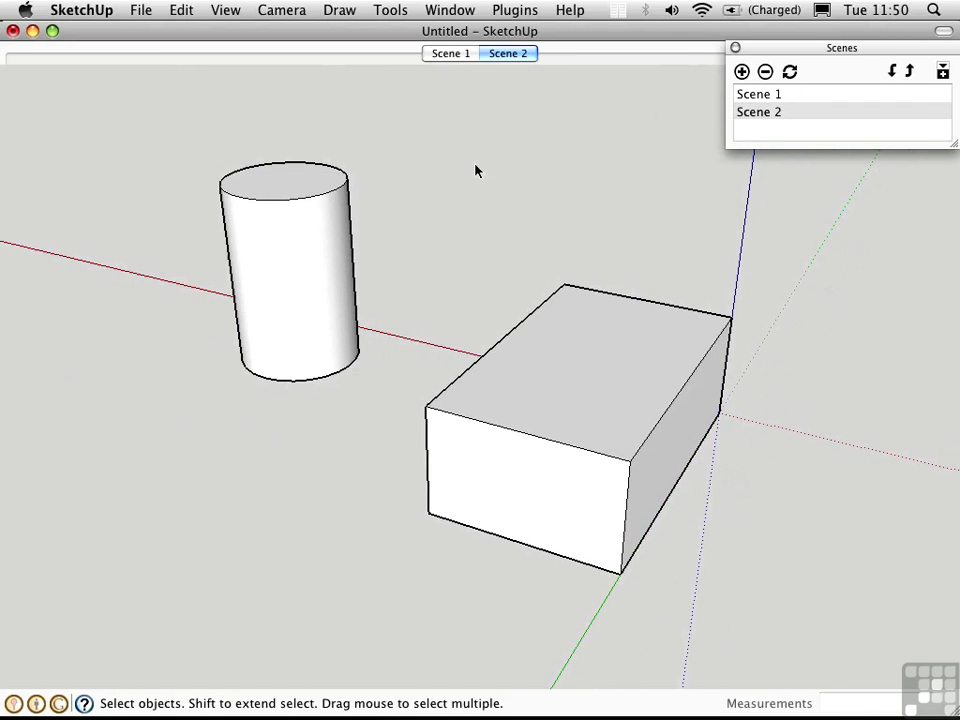
pyautogui.rightClick(512, 58)
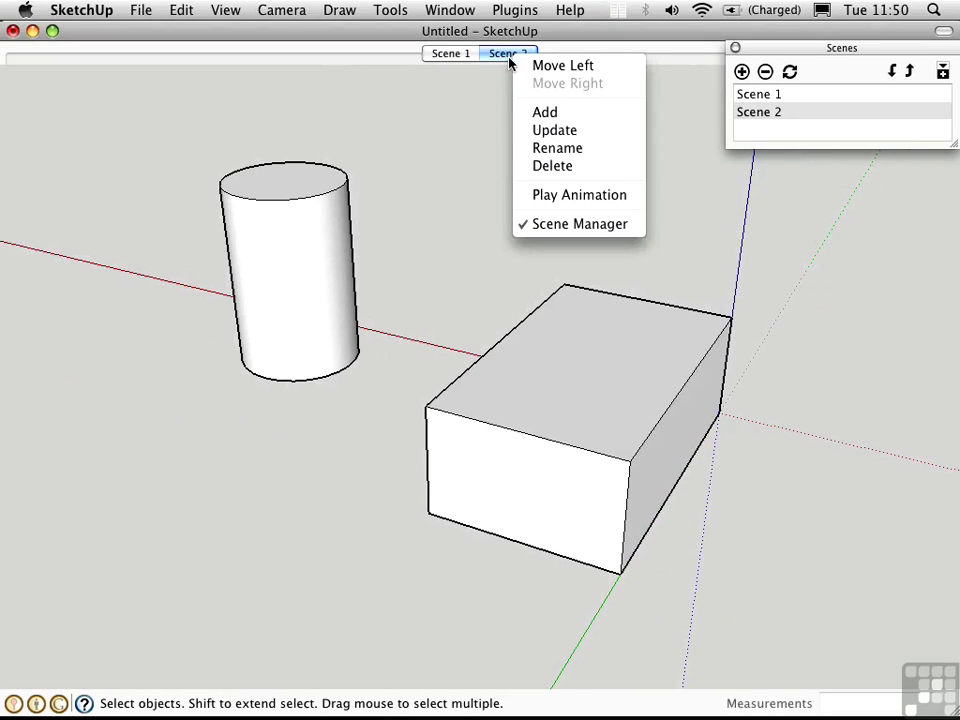
pyautogui.click(526, 131)
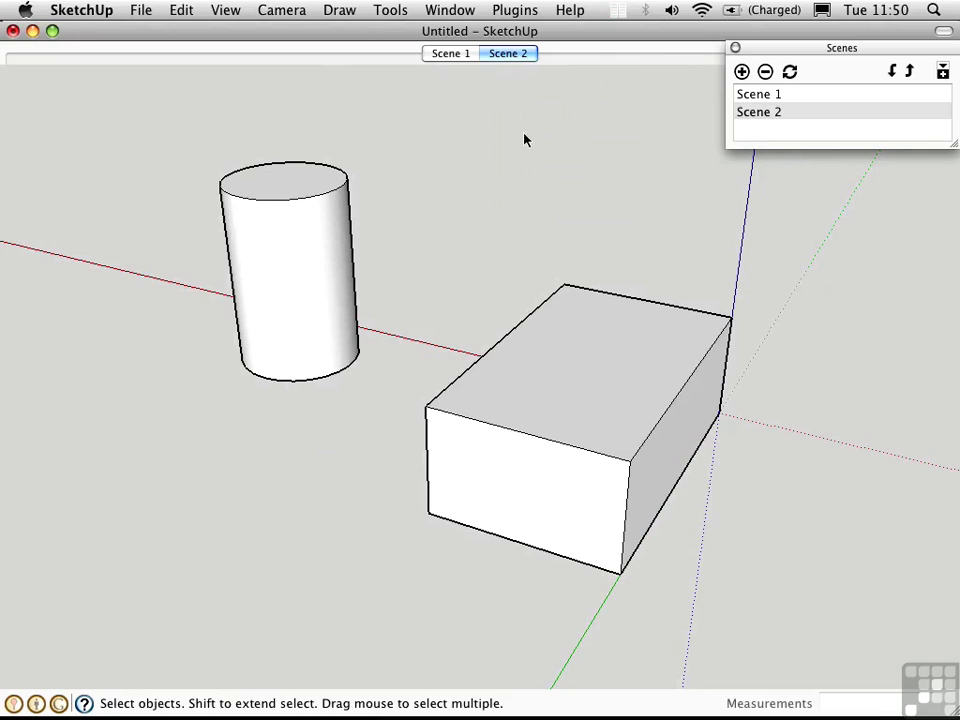
pyautogui.click(506, 55)
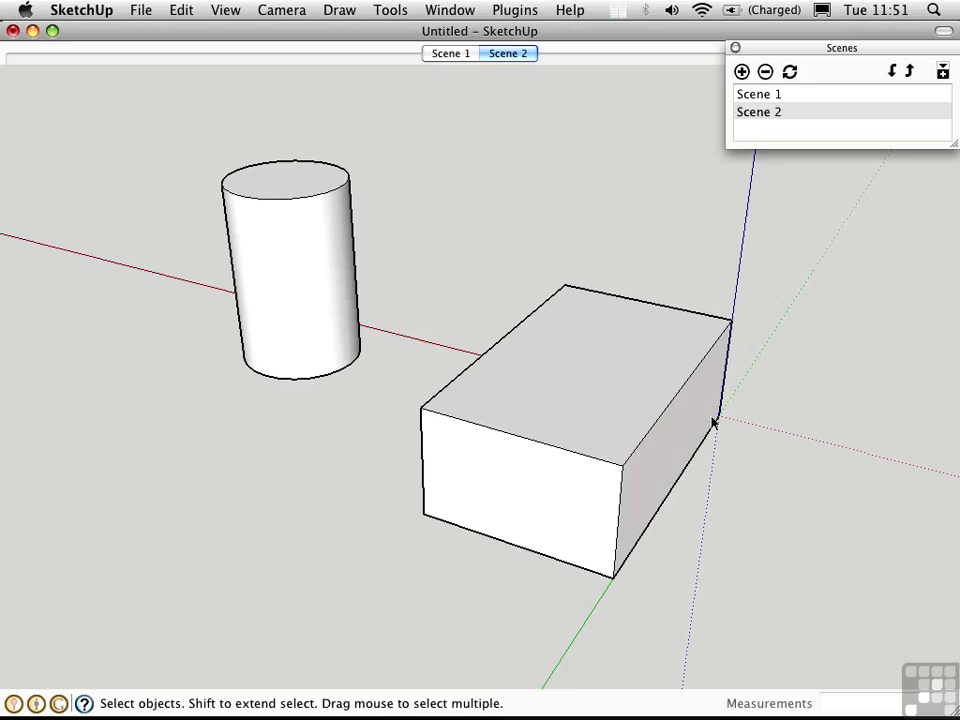
# Step: Orbit to a front-on view of the box, add it as Scene 3, and move it ahead of Scene 2
pyautogui.moveTo(714, 422); pyautogui.dragTo(281, 477, button='middle')
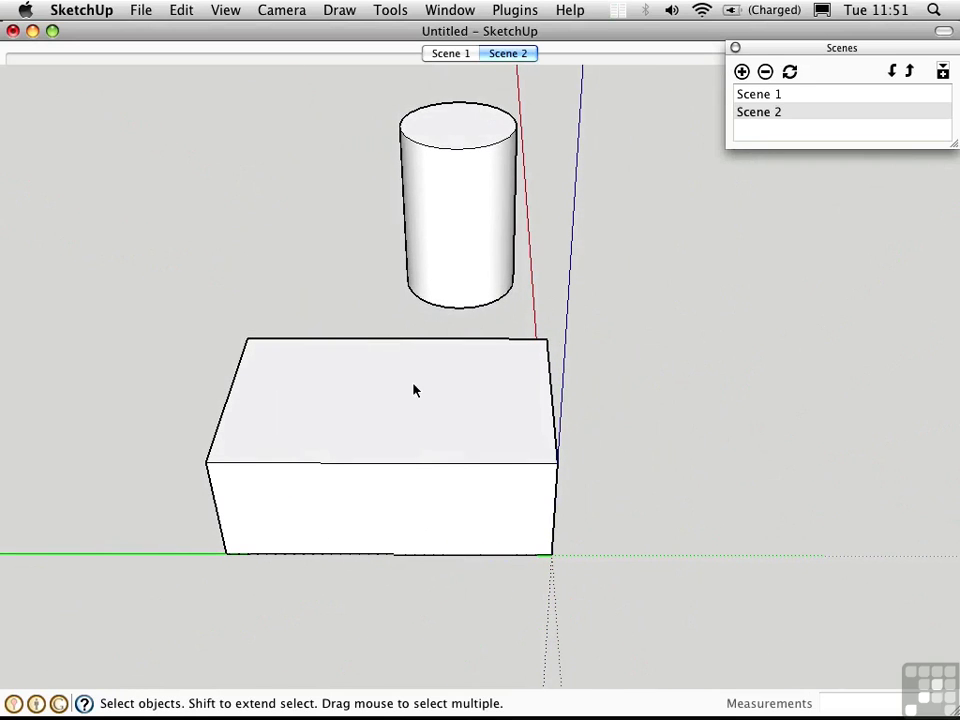
pyautogui.rightClick(519, 54)
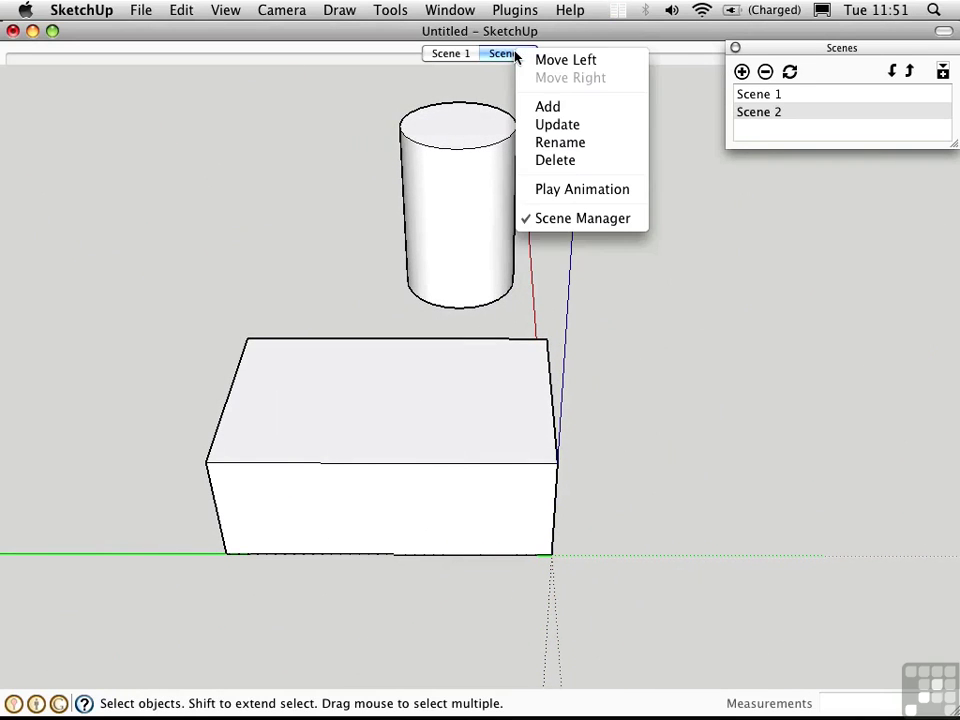
pyautogui.click(552, 107)
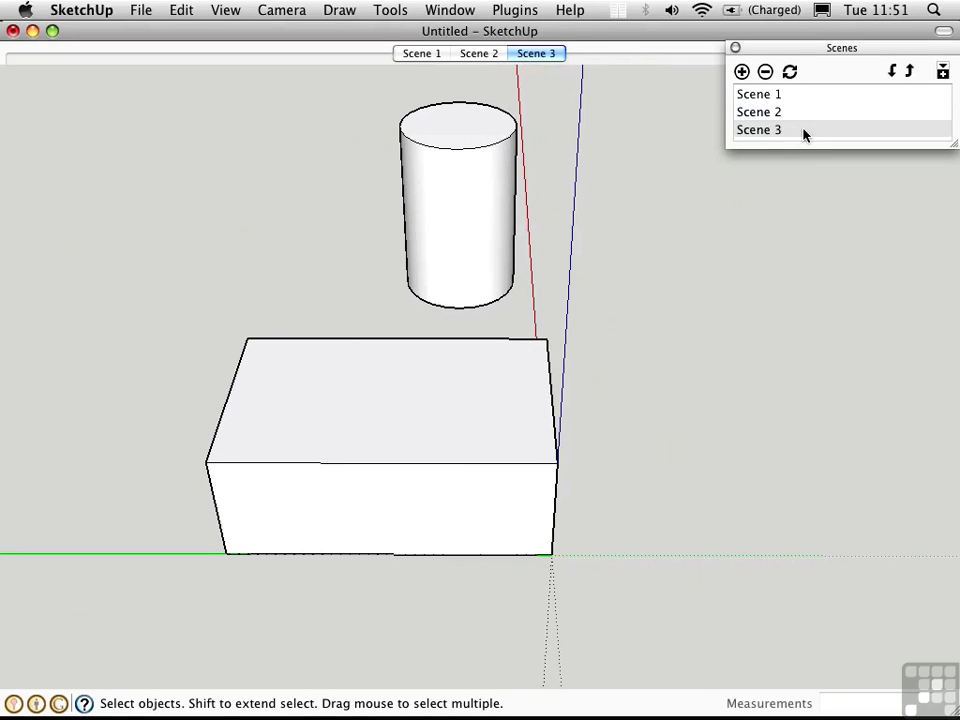
pyautogui.click(910, 76)
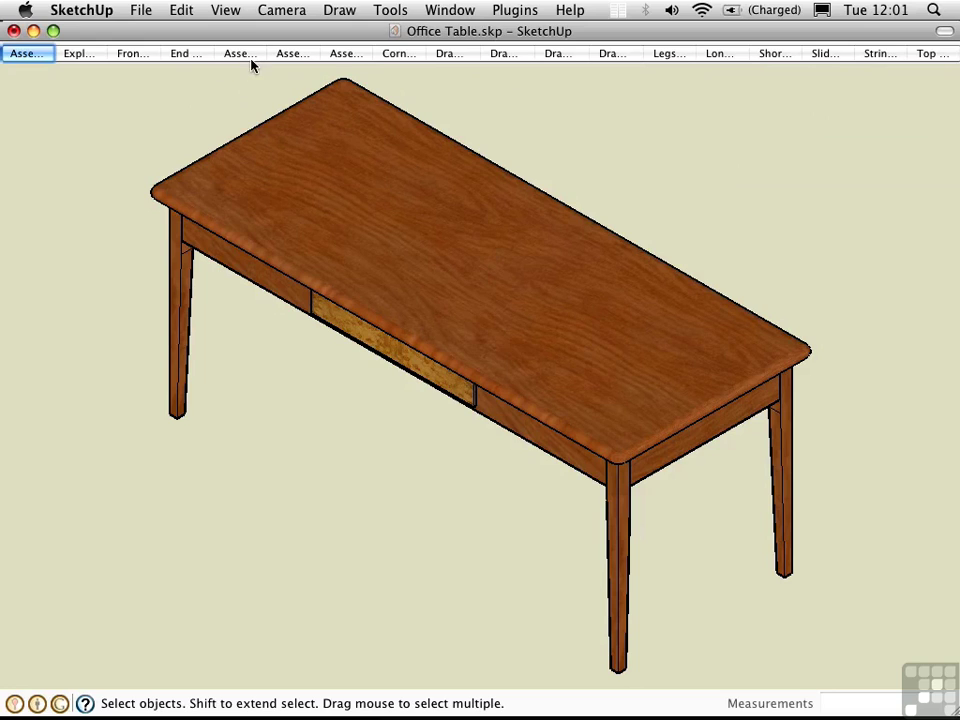
# Step: Open the Scenes window and enlarge it so every table scene is listed
pyautogui.click(450, 10)
pyautogui.click(470, 226)
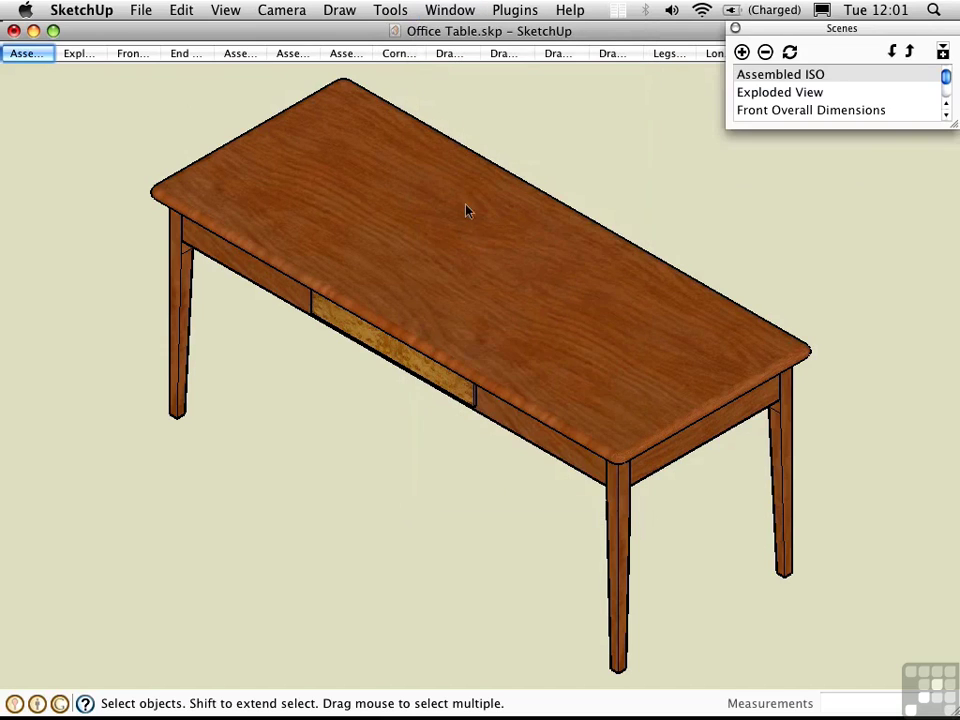
pyautogui.moveTo(953, 130); pyautogui.dragTo(950, 393)
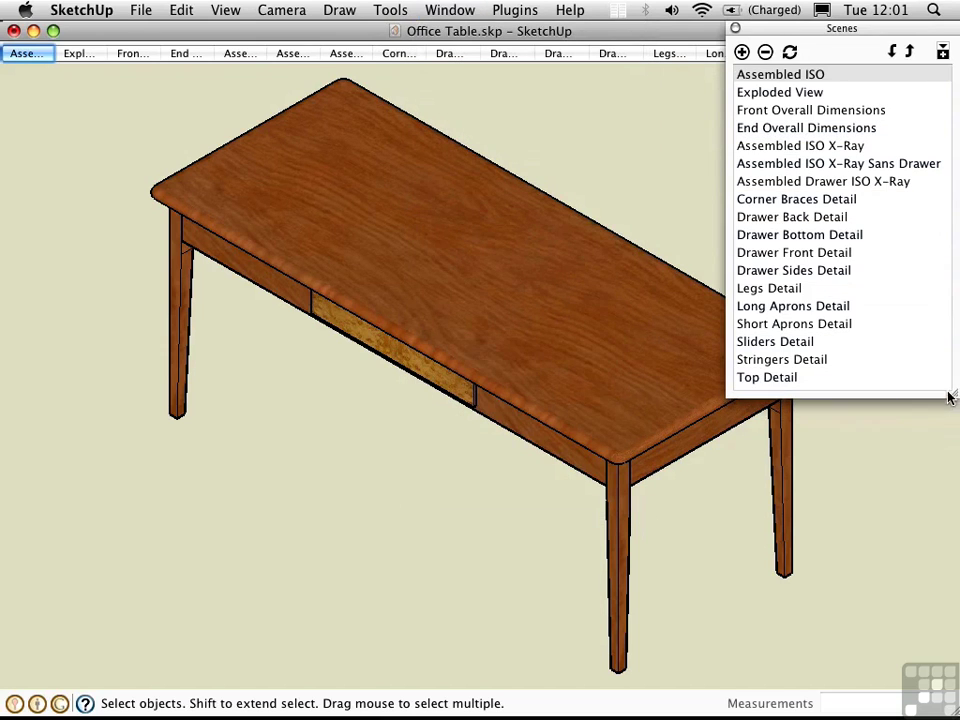
# Step: Step through Exploded View and Front Overall Dimensions, zooming out, then show Assembled ISO X-Ray
pyautogui.click(772, 94)
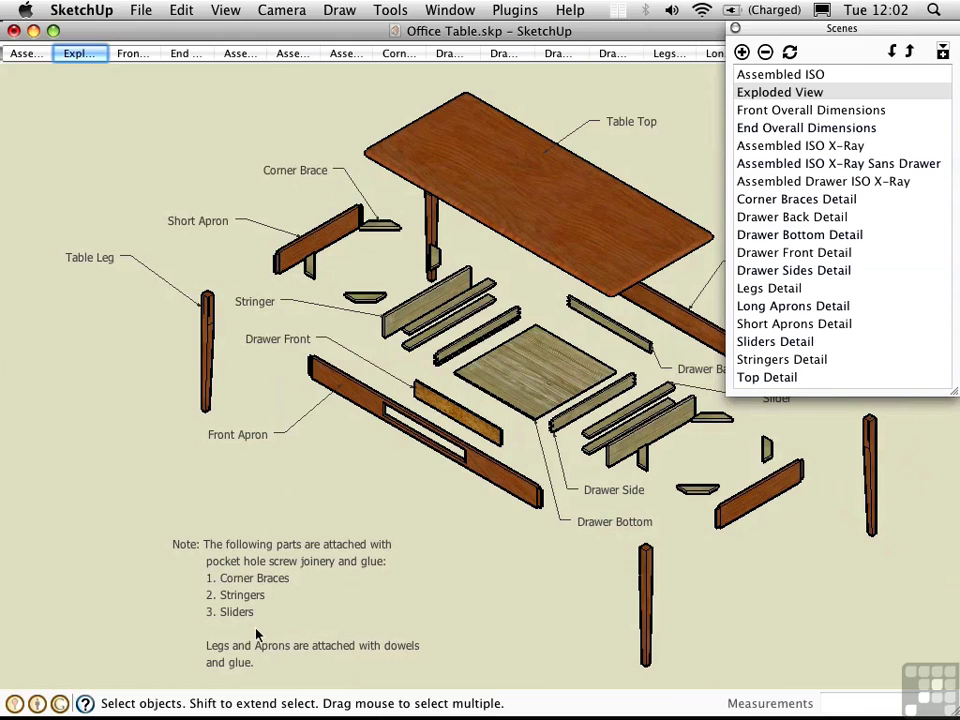
pyautogui.click(784, 109)
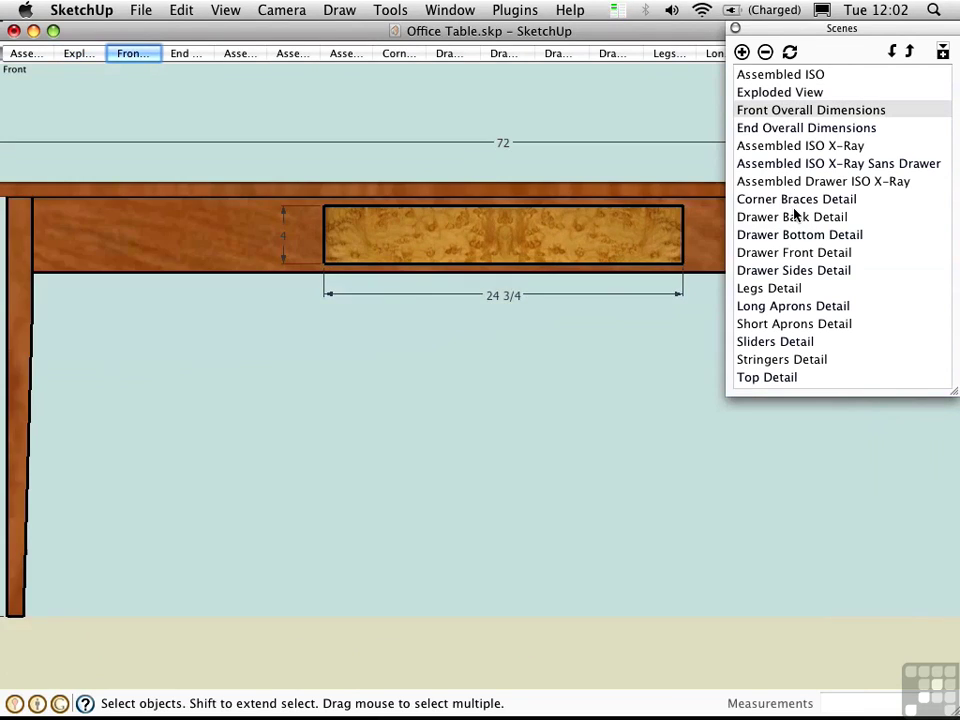
pyautogui.press('z')
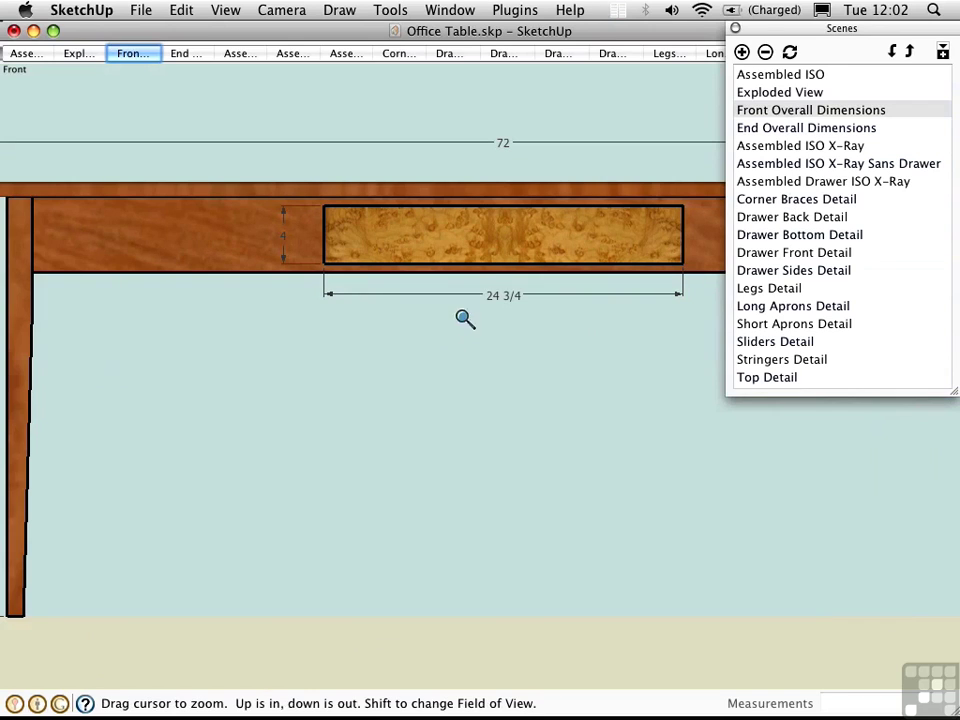
pyautogui.moveTo(497, 339); pyautogui.dragTo(503, 402)
pyautogui.scroll(-2, 503, 402)
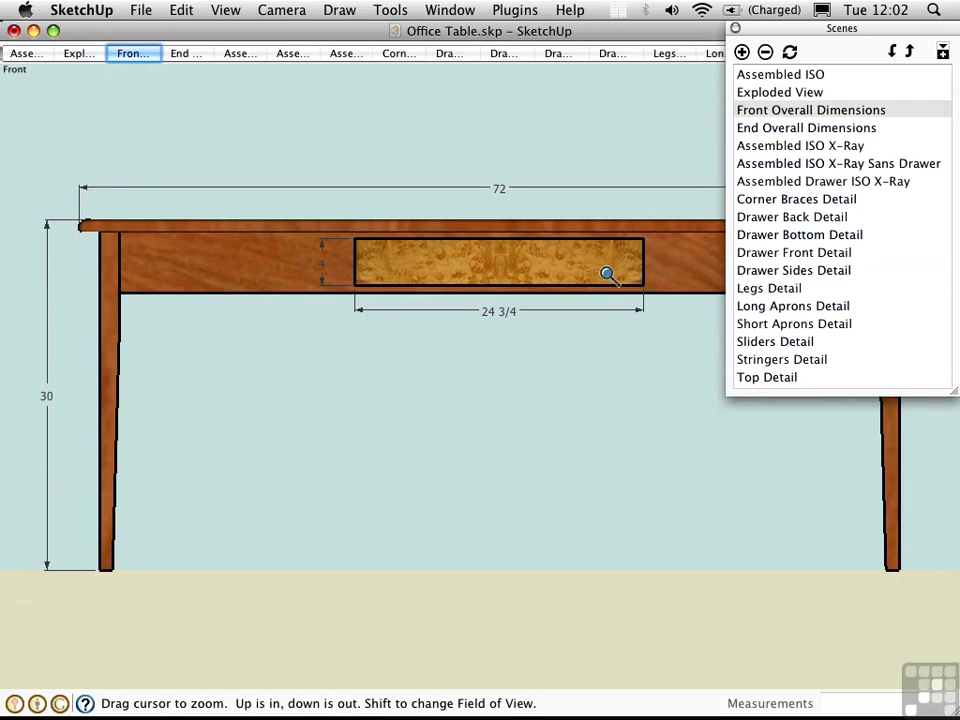
pyautogui.click(834, 148)
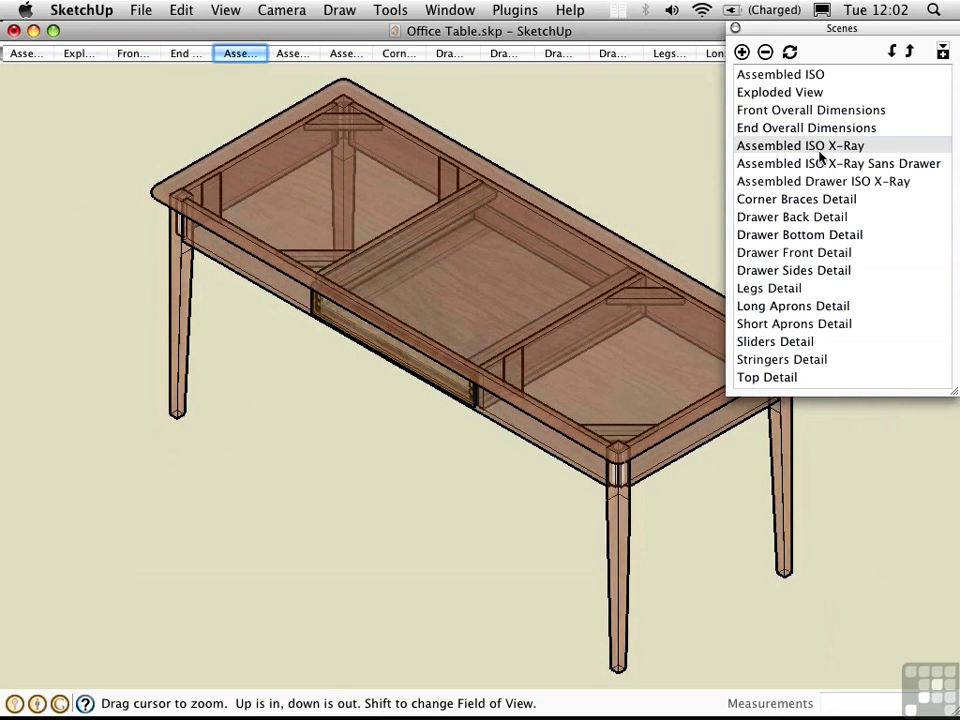
# Step: Show the scene settings, then switch via Corner Braces Detail to the Drawer Back Detail scene
pyautogui.click(942, 52)
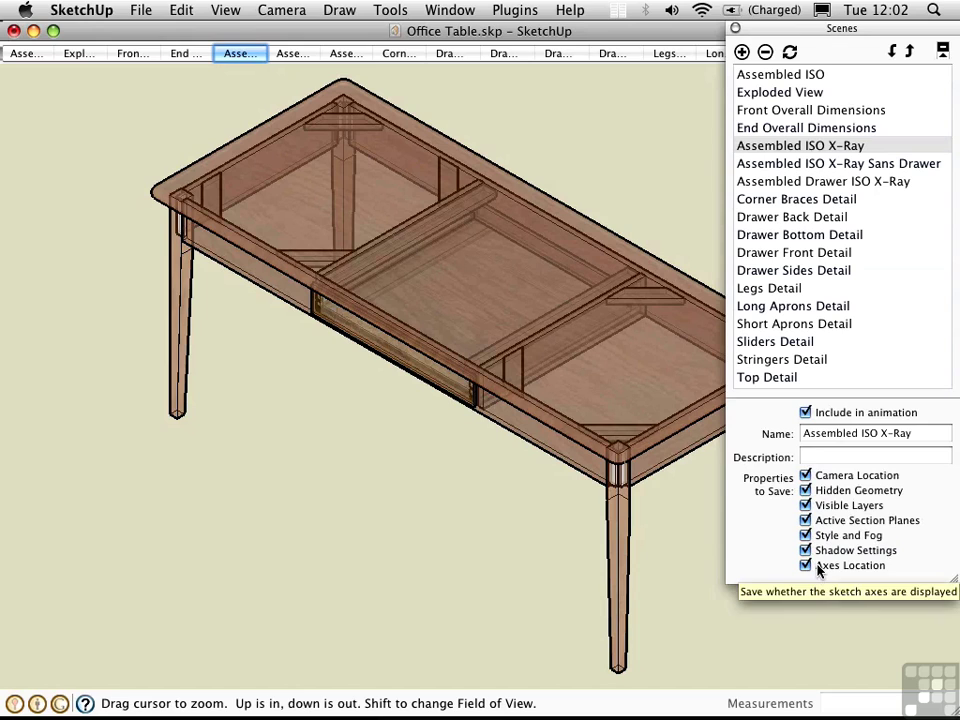
pyautogui.doubleClick(752, 201)
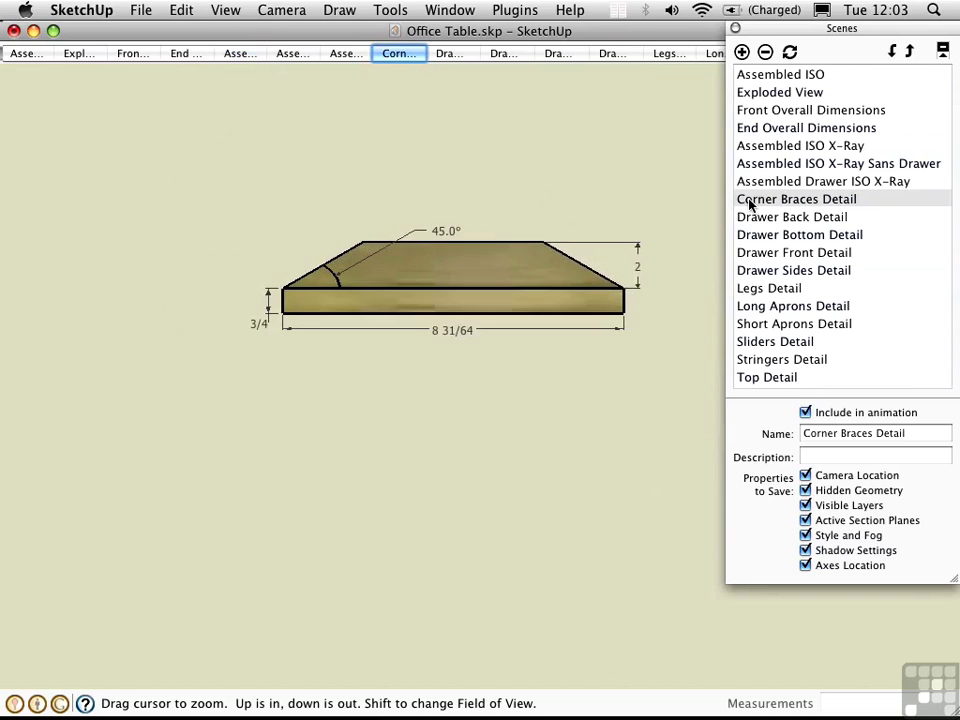
pyautogui.doubleClick(752, 218)
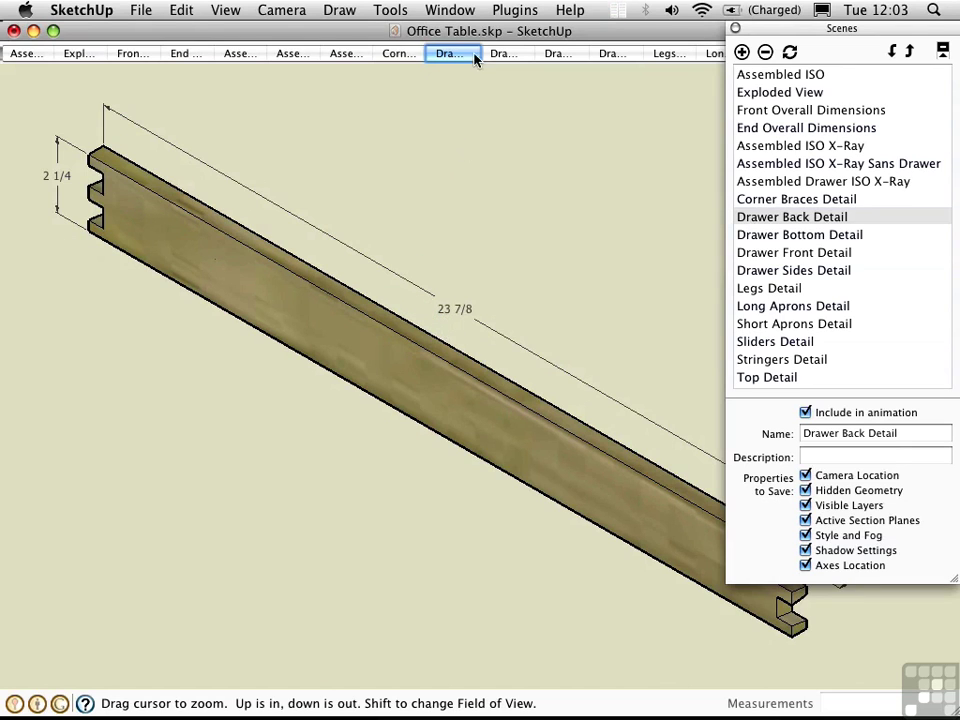
pyautogui.click(450, 10)
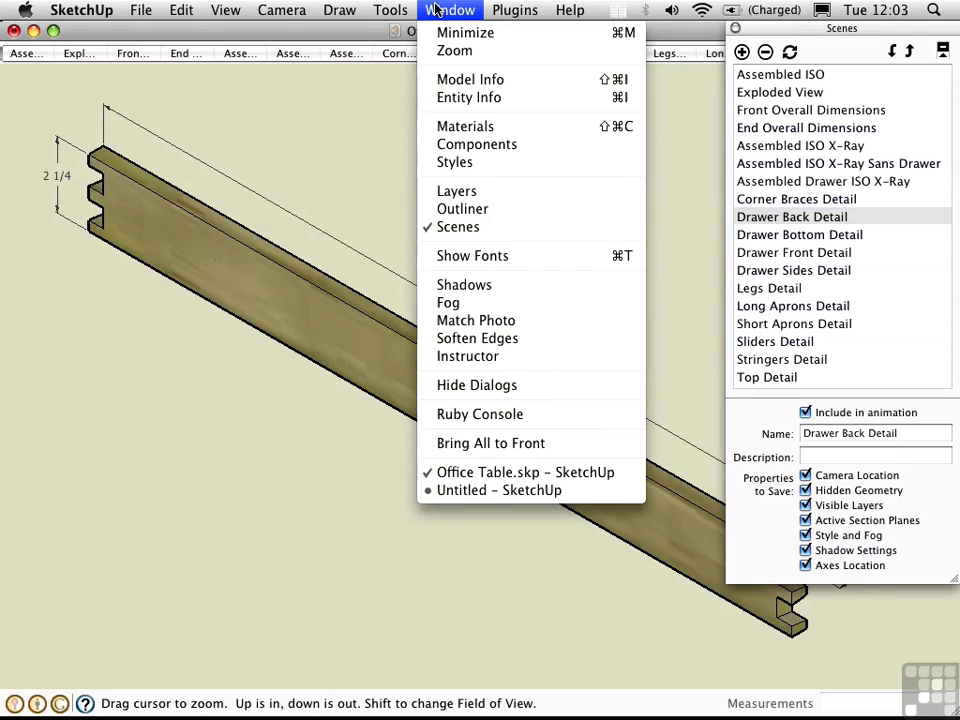
# Step: Open Layers beside Scenes, view Drawer Bottom Detail, close Layers, then view Drawer Front Detail
pyautogui.click(457, 191)
pyautogui.moveTo(663, 380); pyautogui.dragTo(540, 30)
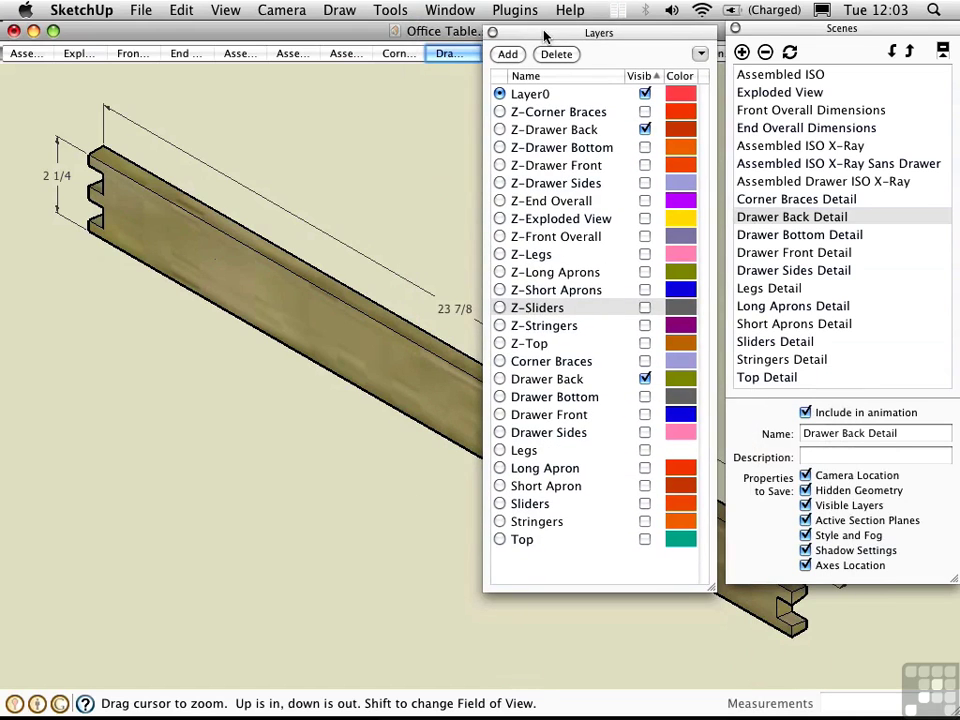
pyautogui.click(775, 236)
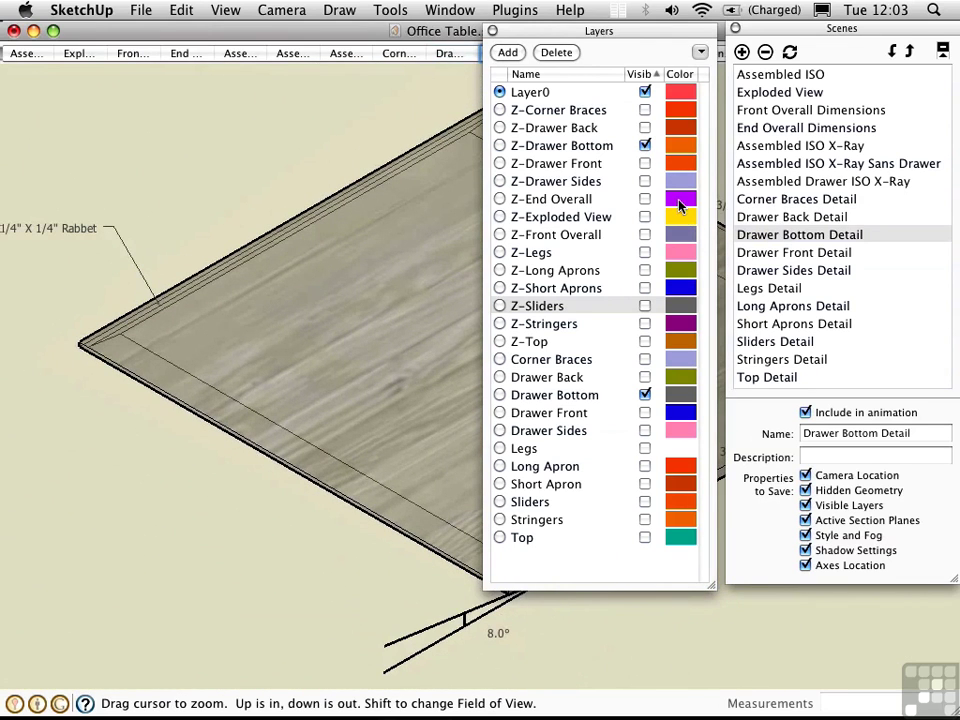
pyautogui.click(492, 31)
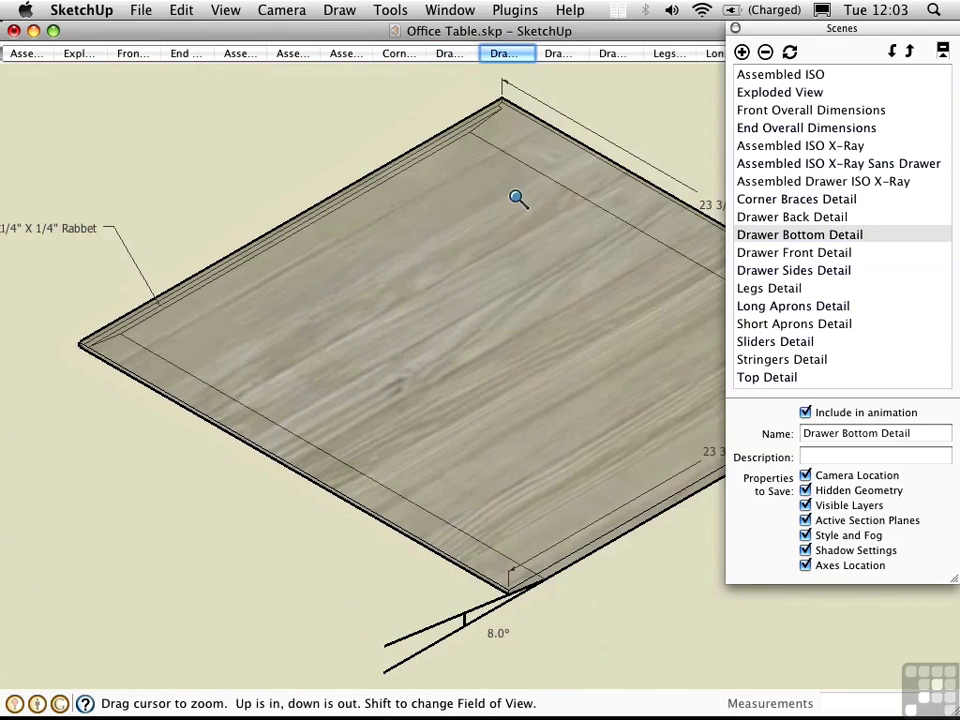
pyautogui.click(765, 254)
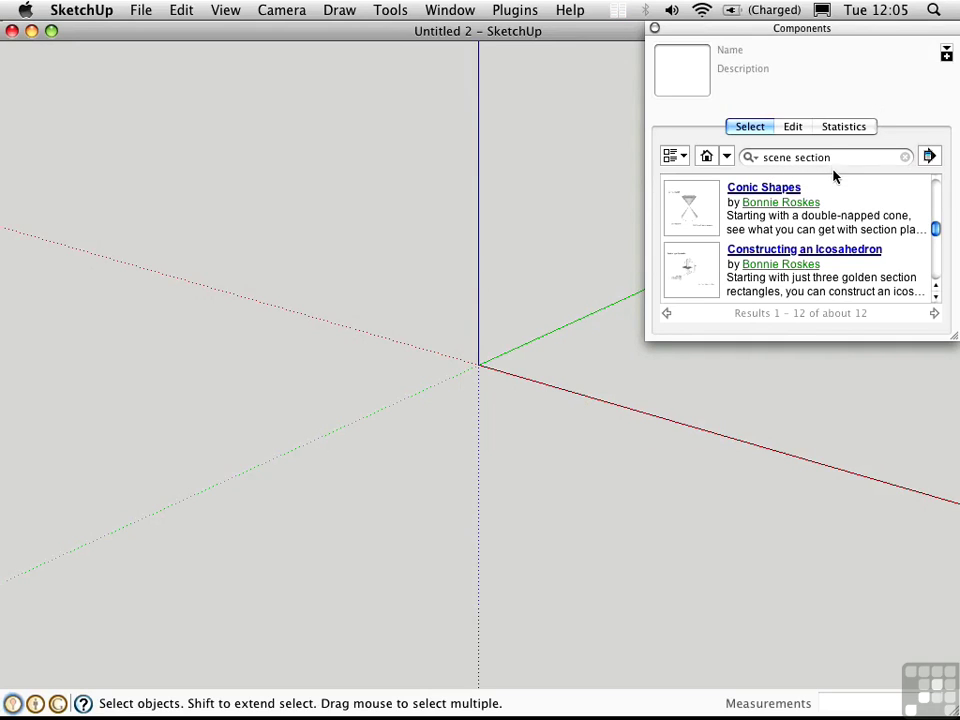
pyautogui.moveTo(937, 231)
pyautogui.mouseDown()
pyautogui.moveTo(936, 191)
pyautogui.moveTo(936, 229)
pyautogui.mouseUp()
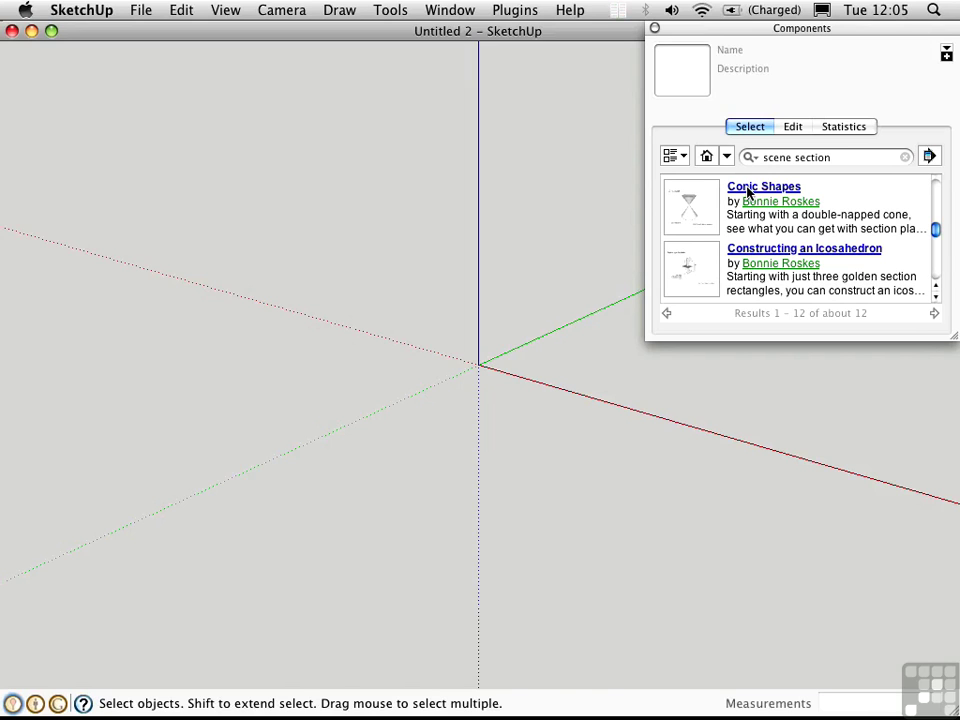
# Step: Download Conic Shapes without loading it, saving to the Desktop as 13ConicShapes.skp, replacing the old copy
pyautogui.click(764, 187)
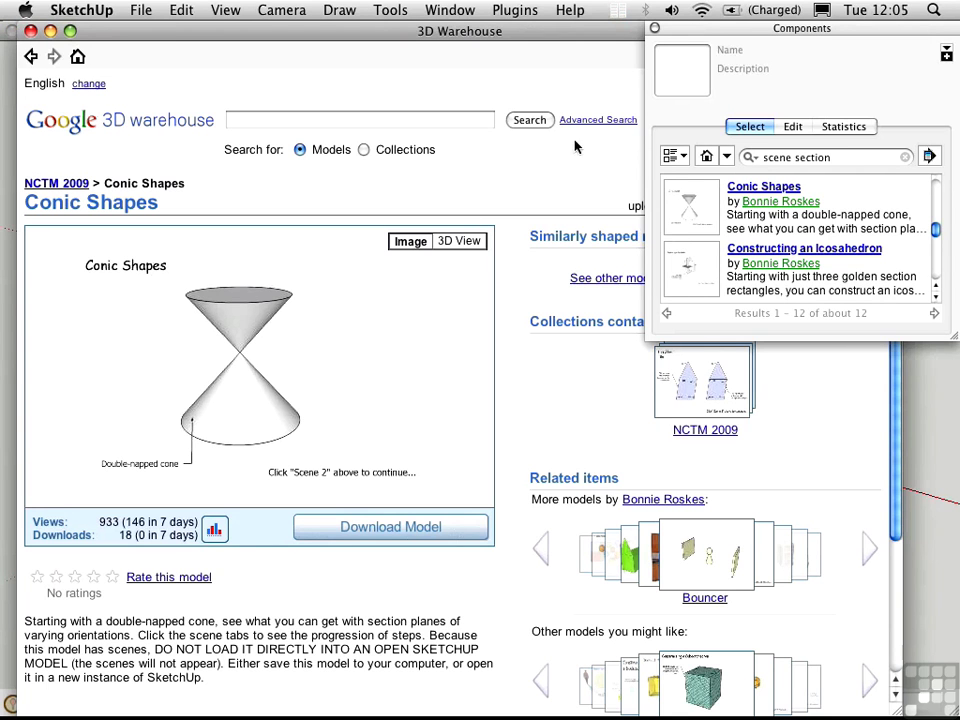
pyautogui.click(655, 28)
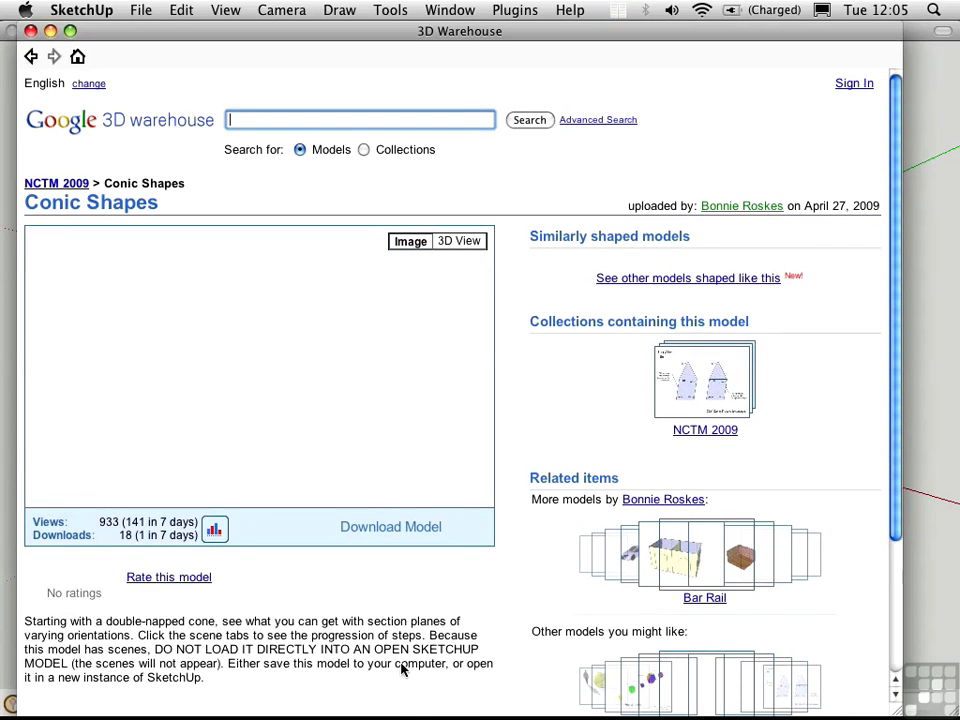
pyautogui.click(392, 530)
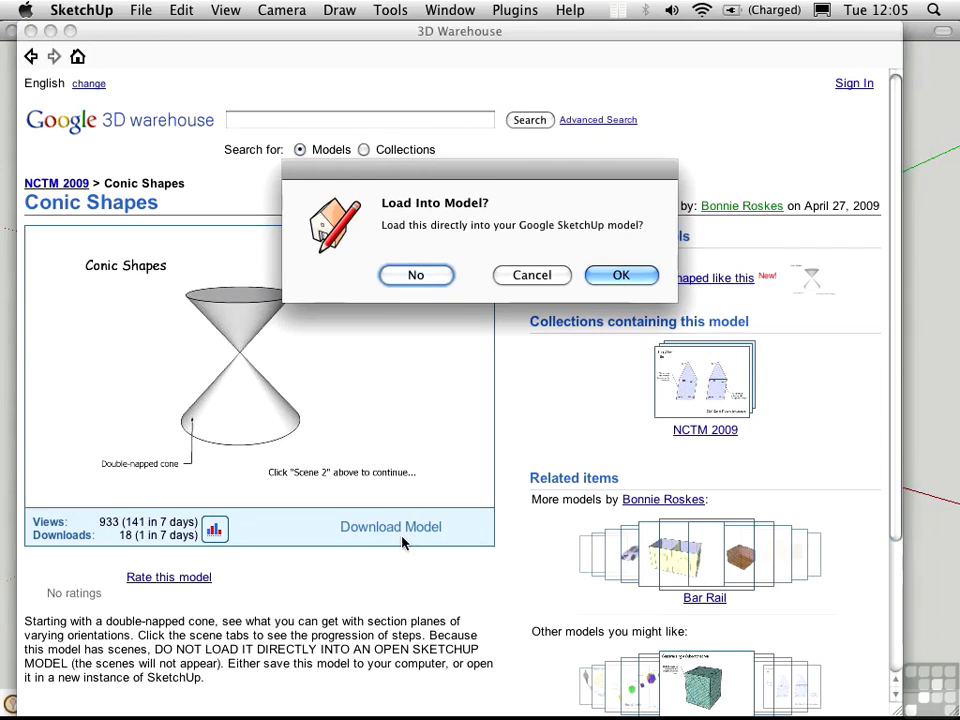
pyautogui.click(429, 280)
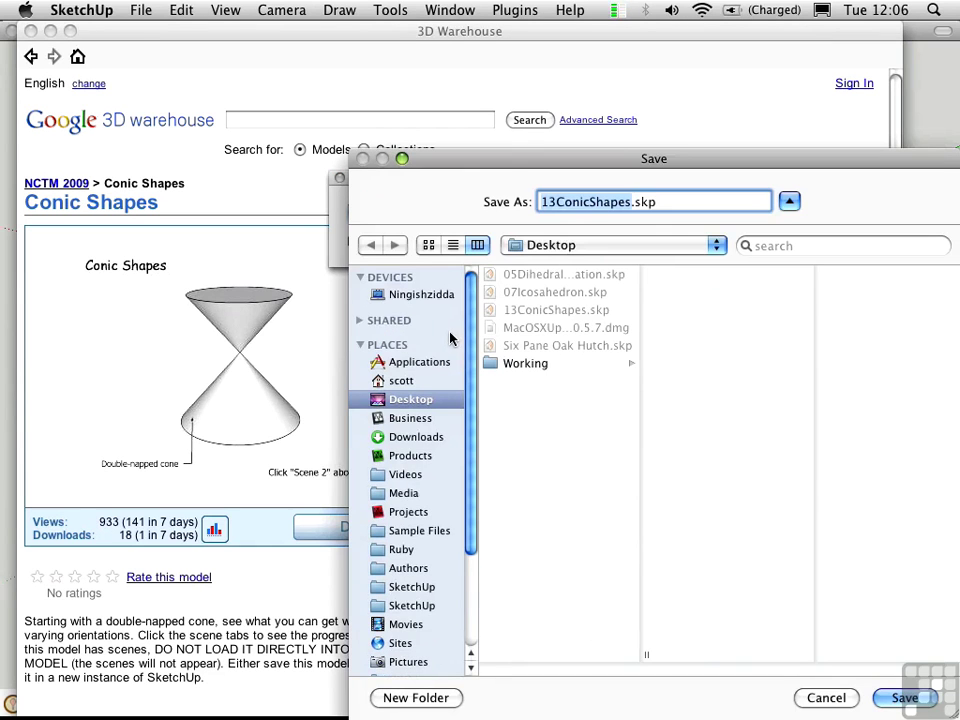
pyautogui.moveTo(512, 172); pyautogui.dragTo(320, 77)
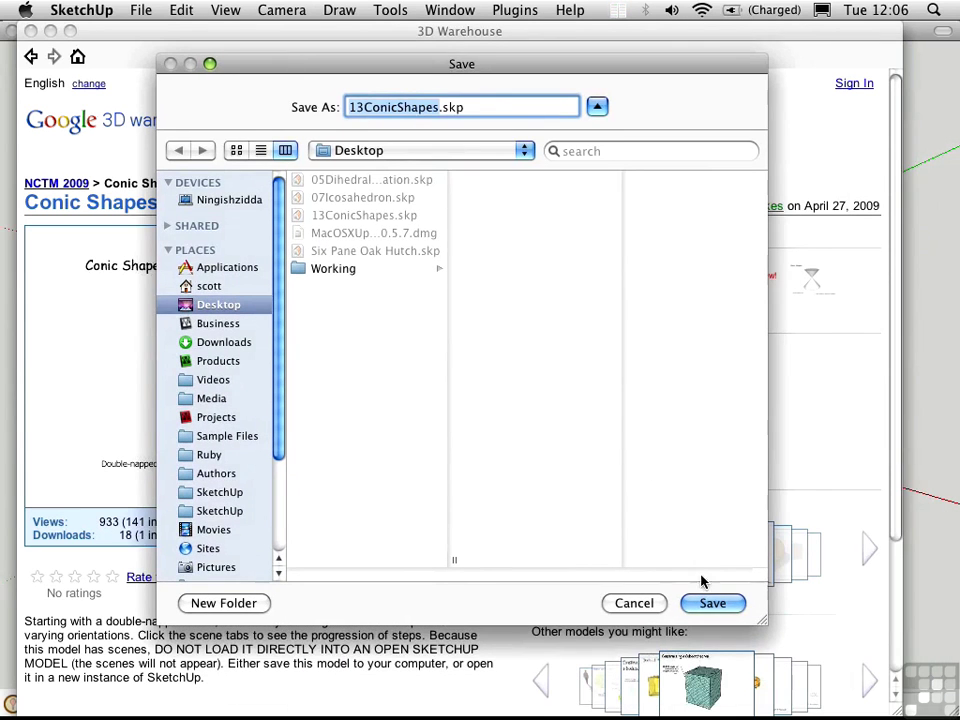
pyautogui.click(712, 605)
pyautogui.click(596, 188)
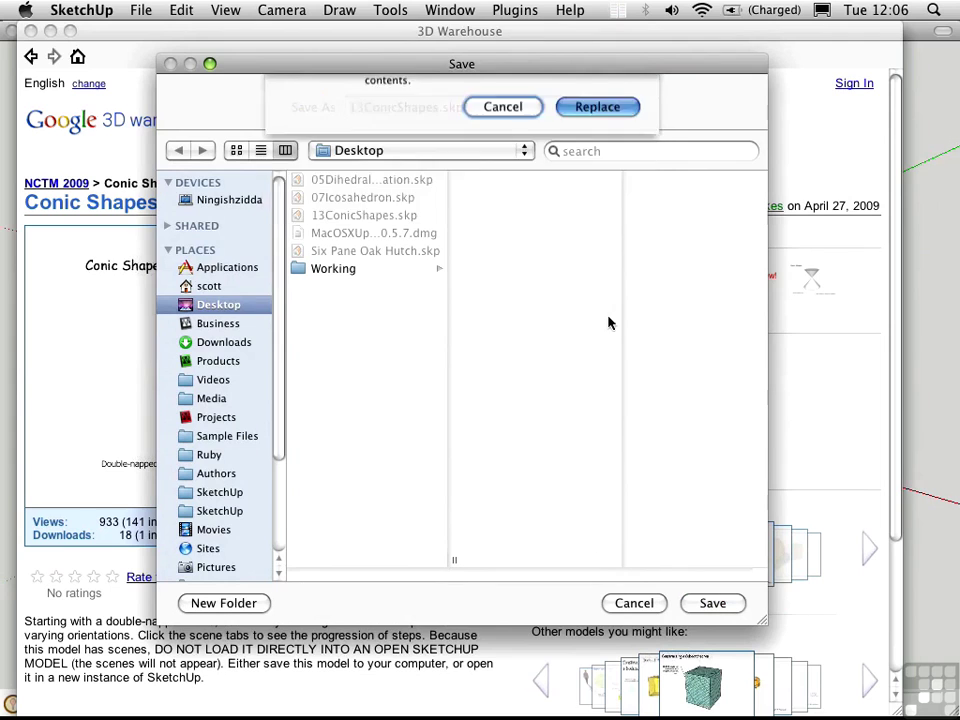
# Step: Open 13ConicShapes.skp from the Desktop via File > Open
pyautogui.click(140, 11)
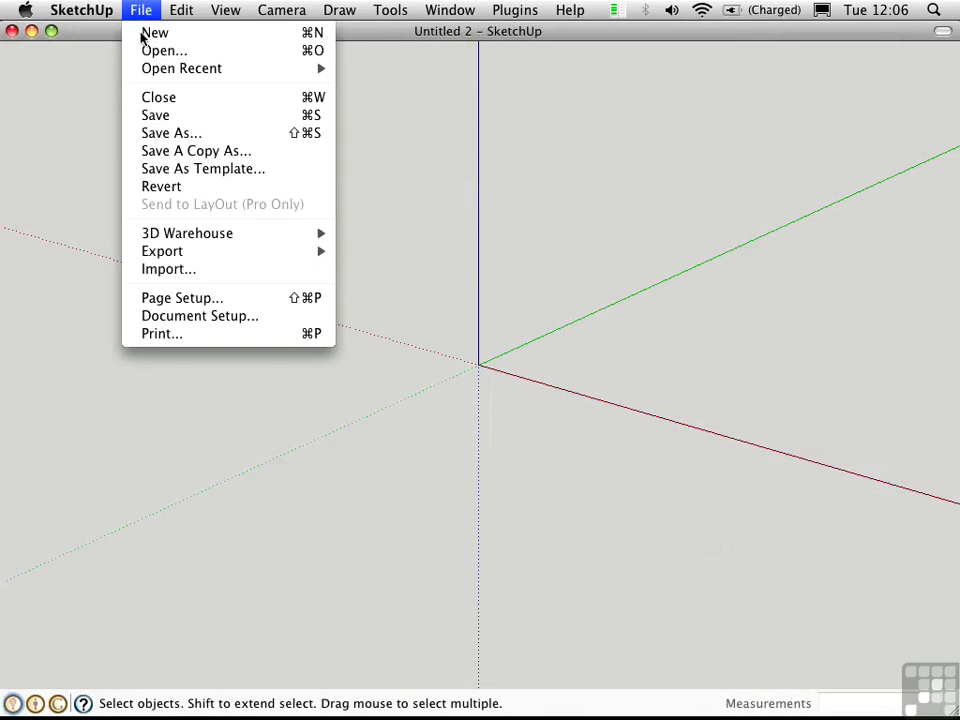
pyautogui.click(150, 51)
pyautogui.click(412, 207)
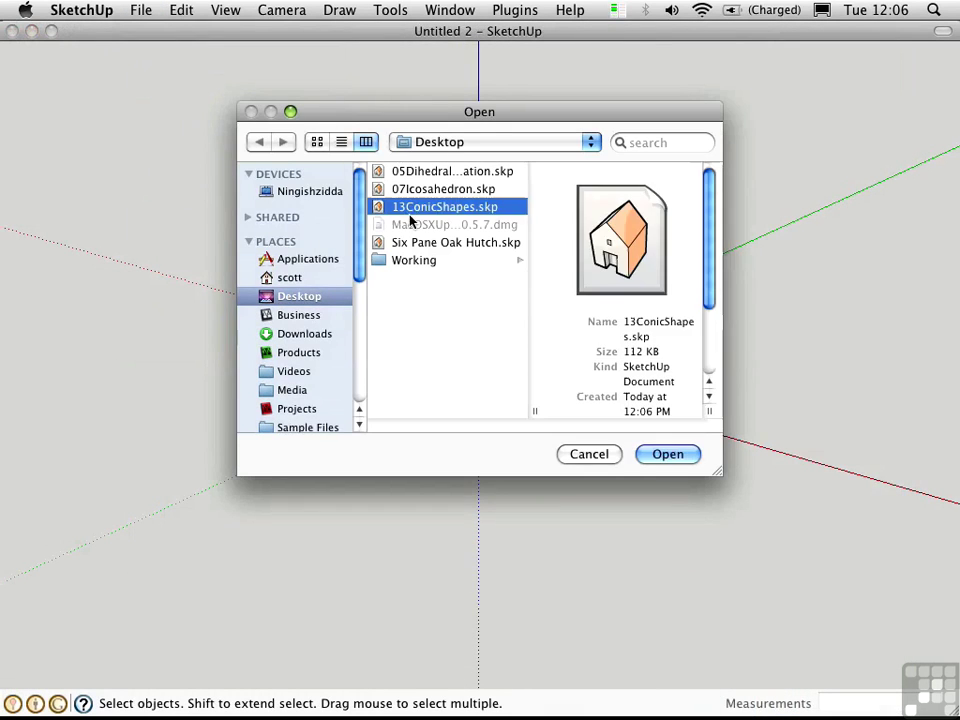
pyautogui.click(672, 458)
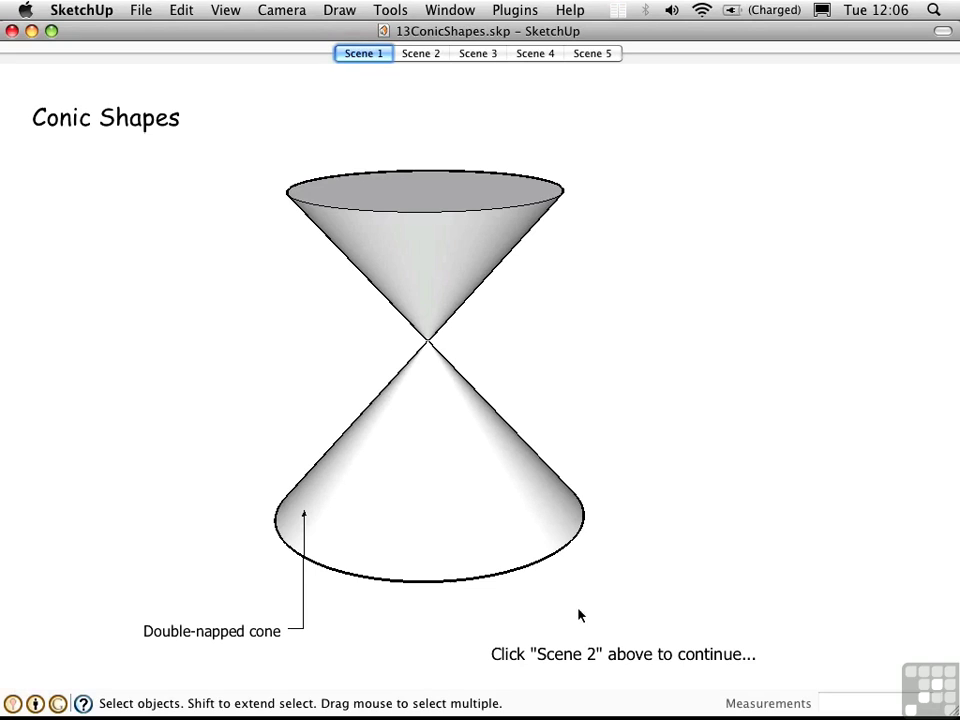
# Step: View Scenes 2 to 5: the circle, sloped ellipse, parabola and hyperbola sections
pyautogui.click(421, 57)
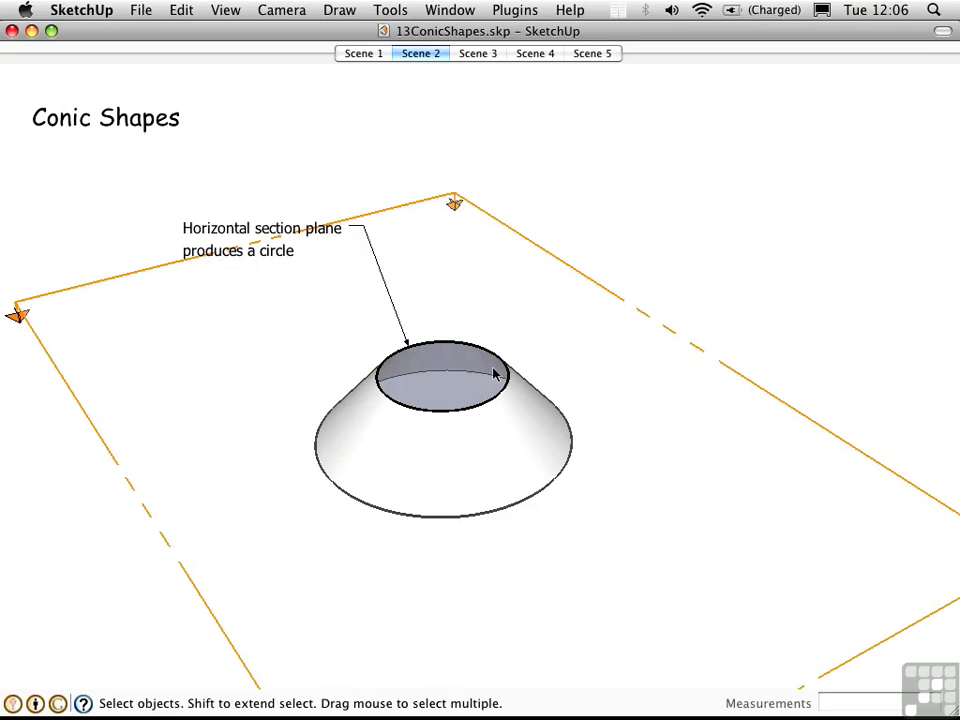
pyautogui.click(480, 56)
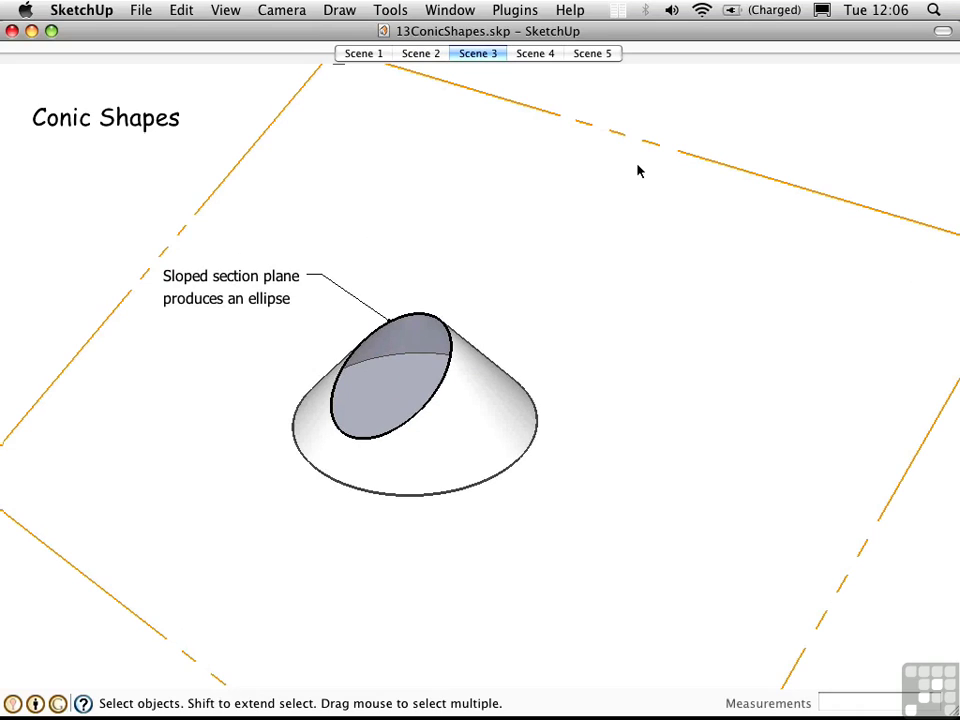
pyautogui.click(532, 56)
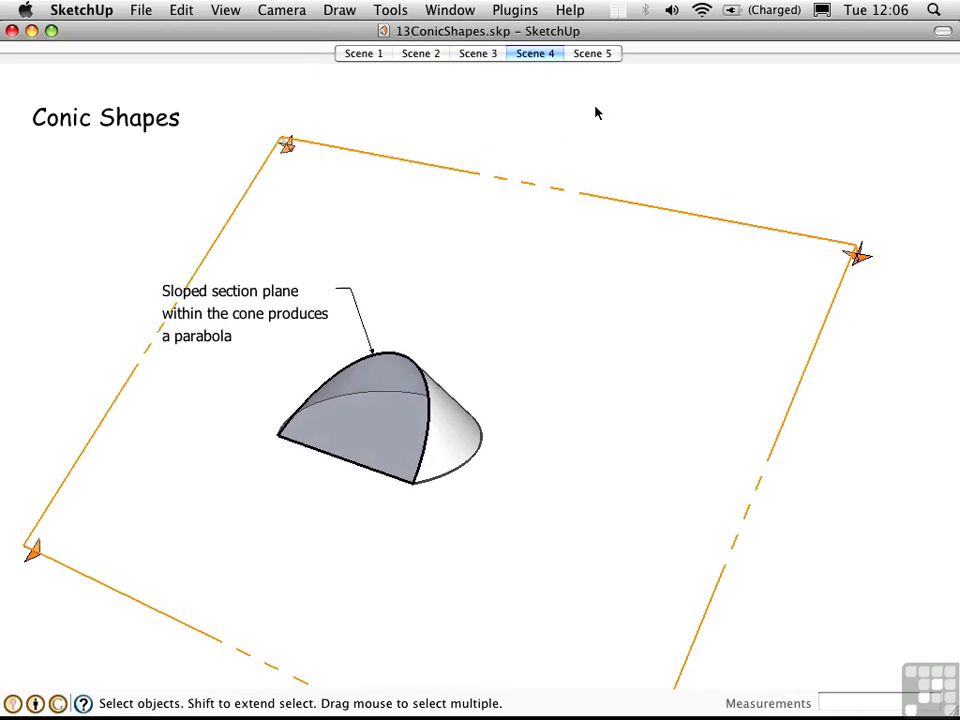
pyautogui.click(596, 56)
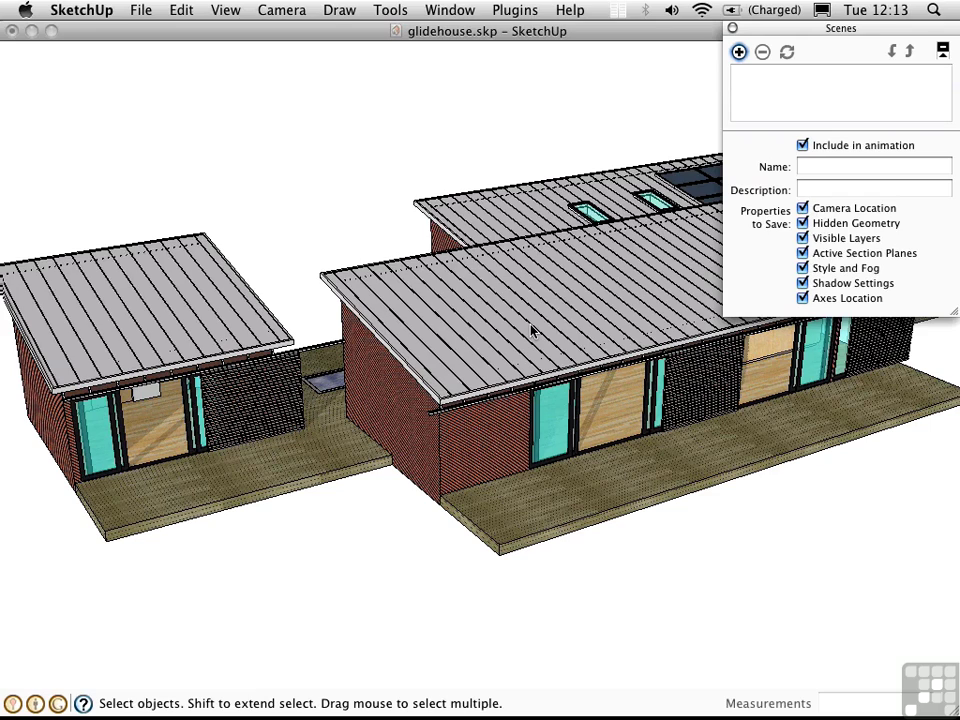
# Step: Uncheck Camera Location in the Scenes panel, then add Scene 1 to the glidehouse model
pyautogui.click(802, 208)
pyautogui.click(740, 52)
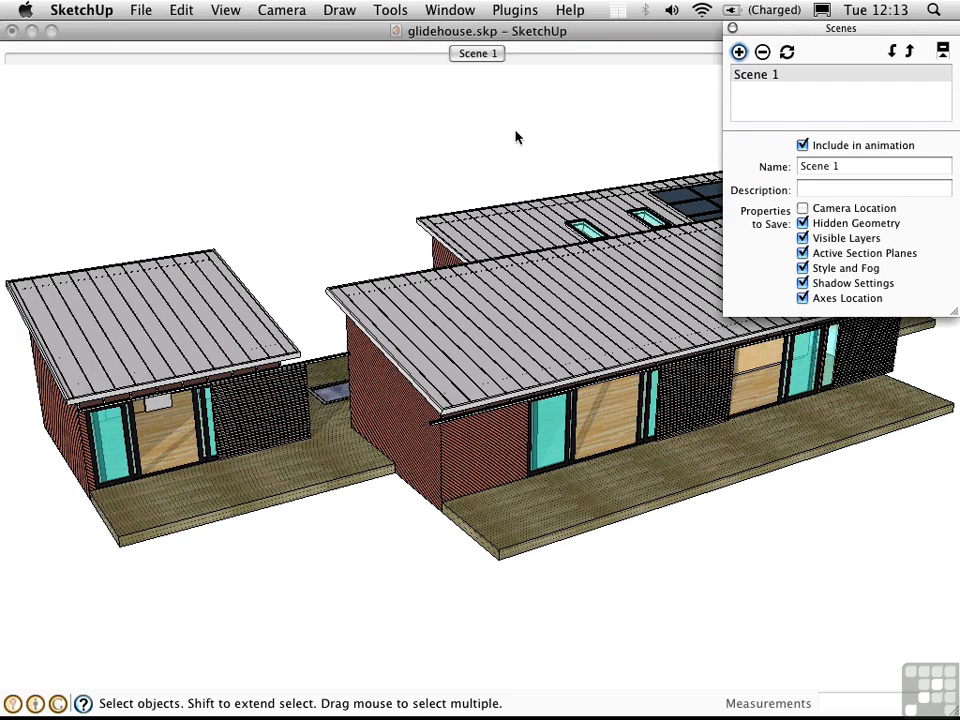
# Step: Hide the roof layer in the Layers panel to reveal the house interiors
pyautogui.click(445, 11)
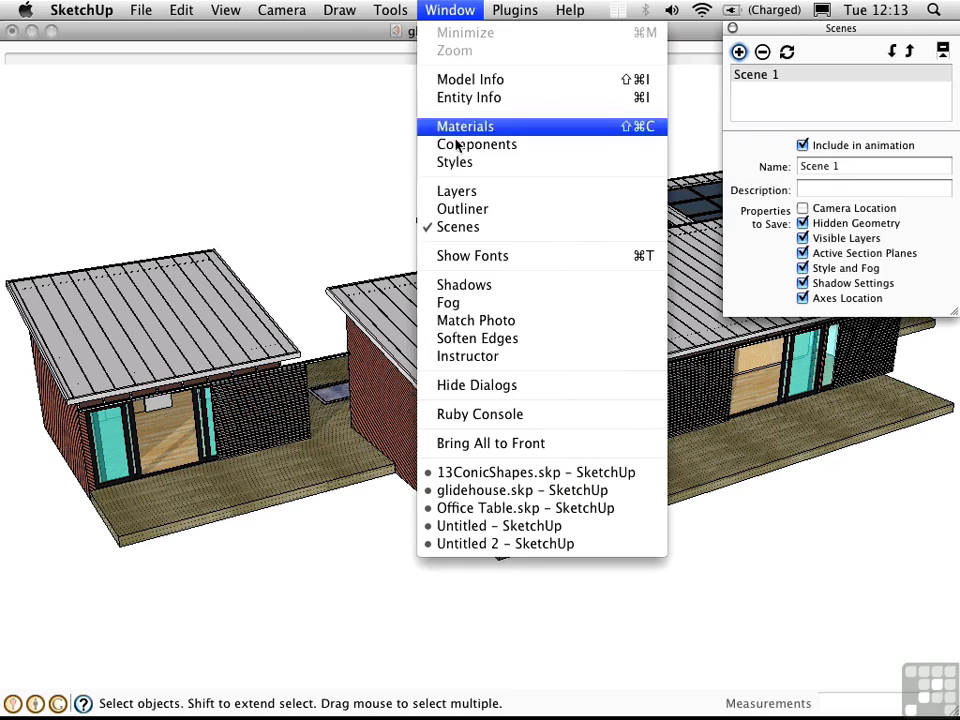
pyautogui.click(457, 192)
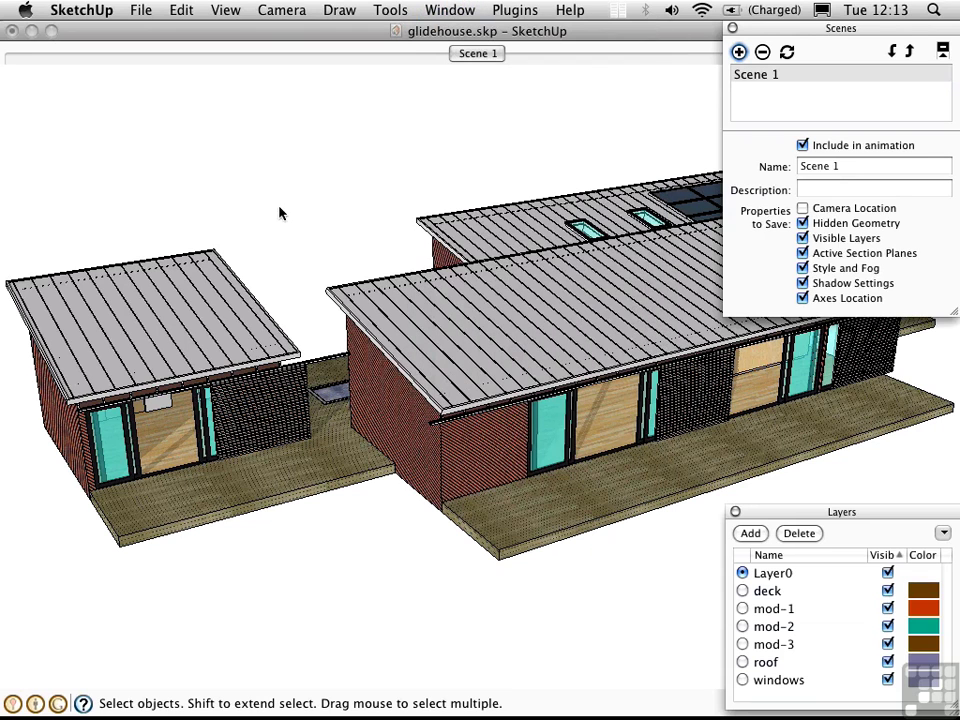
pyautogui.click(887, 662)
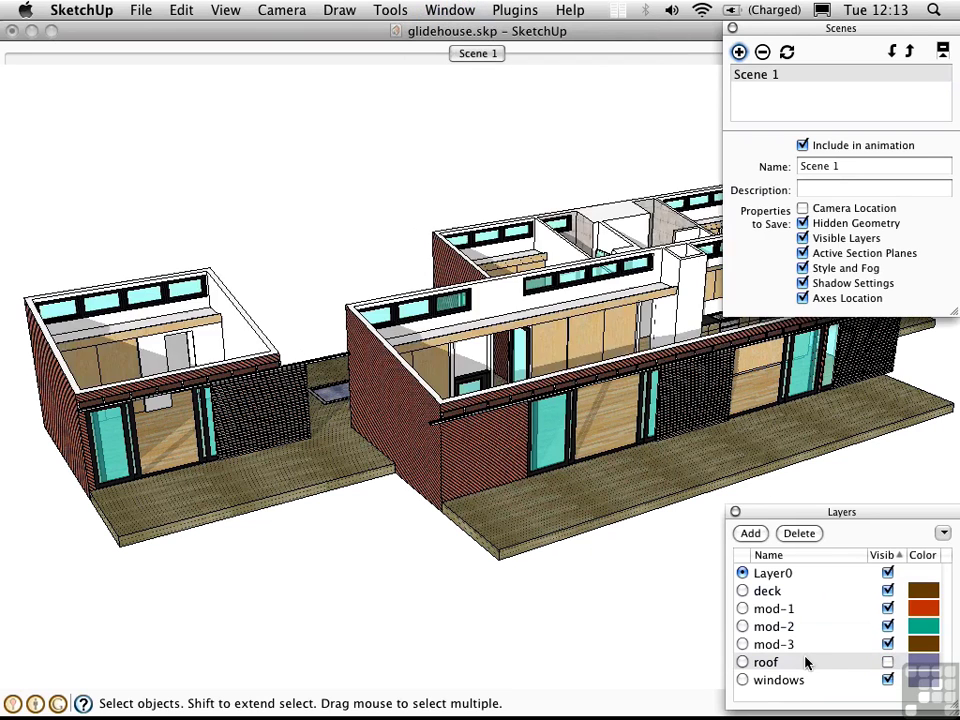
# Step: Save the roofless view as Scene 2 and close the Layers list
pyautogui.click(739, 53)
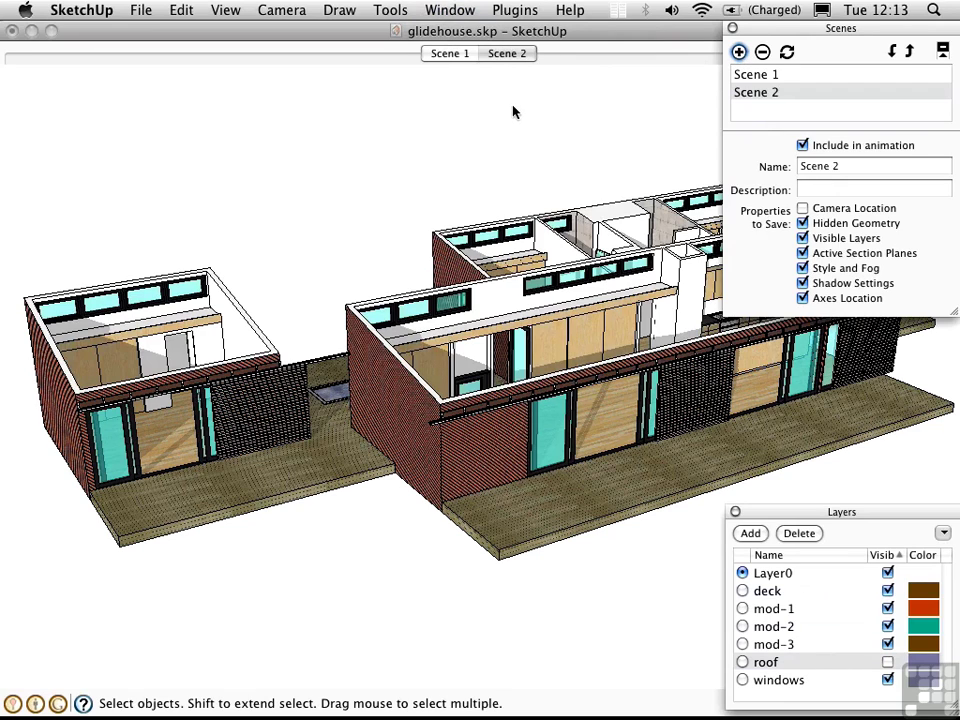
pyautogui.click(736, 514)
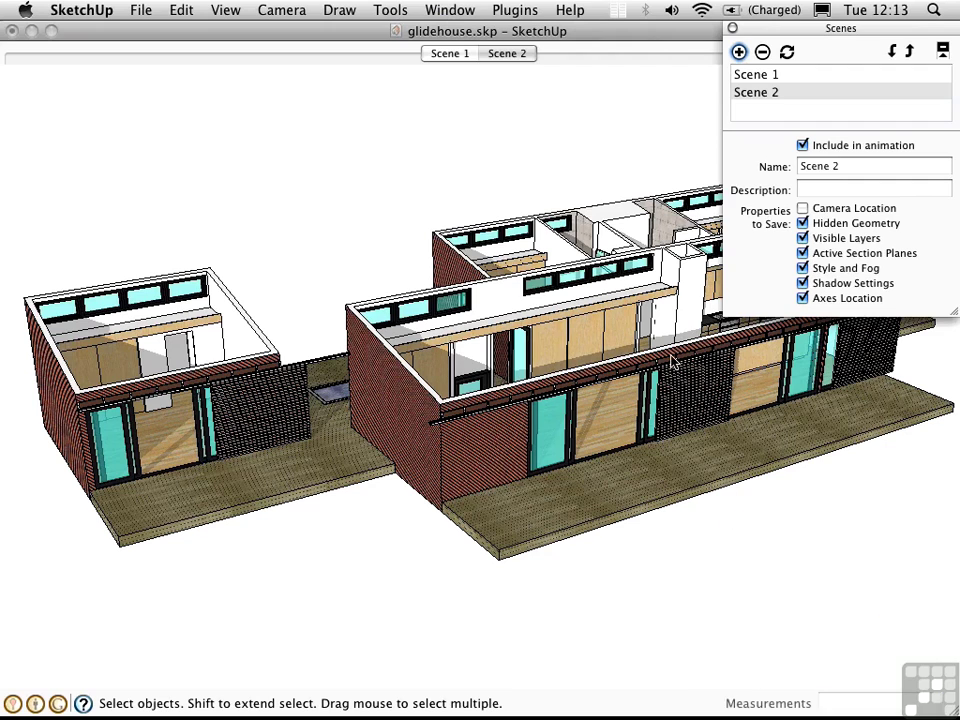
pyautogui.click(447, 10)
# Step: Apply the shaded-all-same face style, save it as a new style, and add Scene 3
pyautogui.click(476, 164)
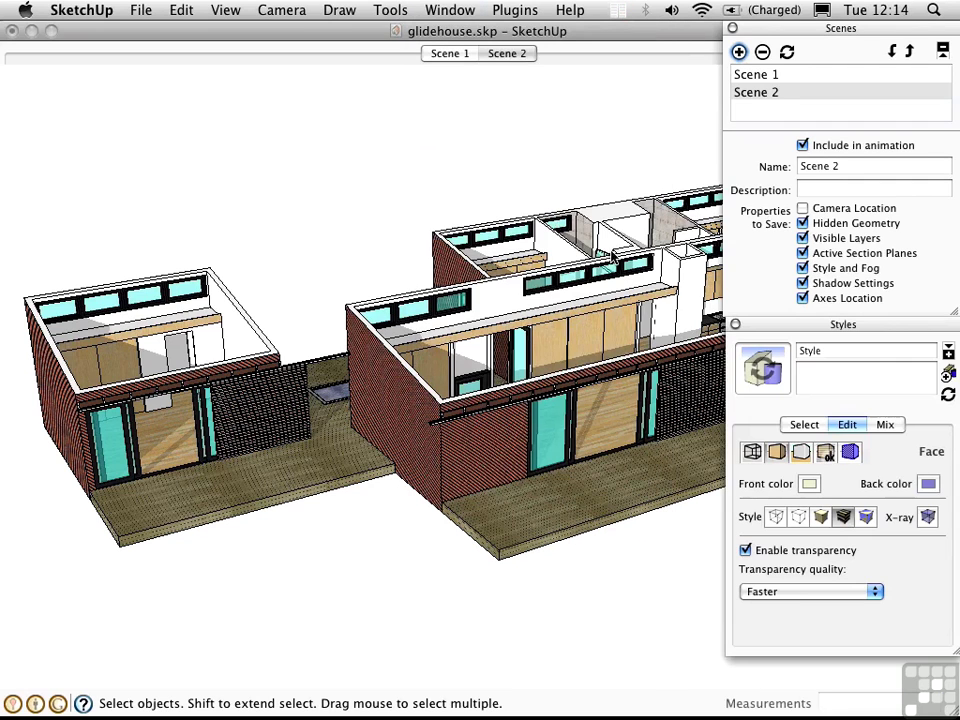
pyautogui.click(866, 517)
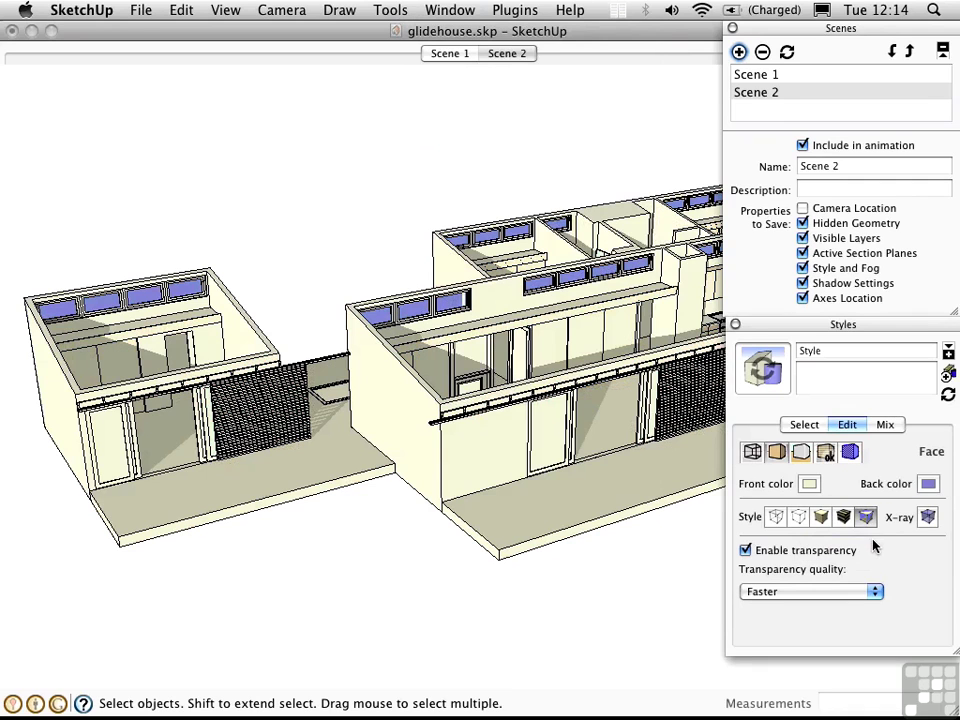
pyautogui.click(948, 375)
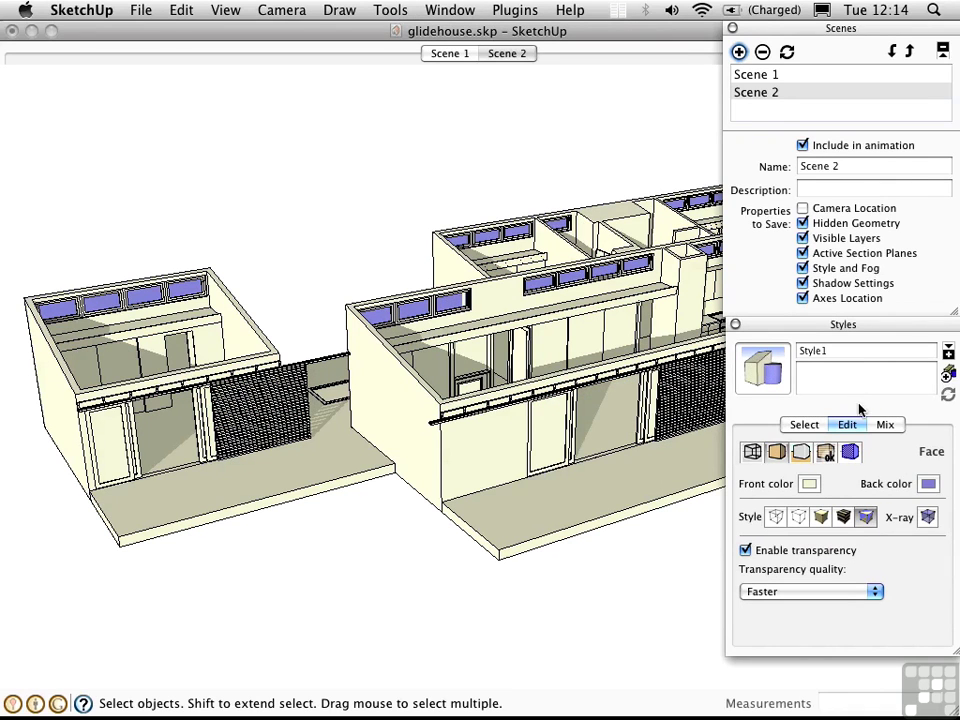
pyautogui.click(739, 51)
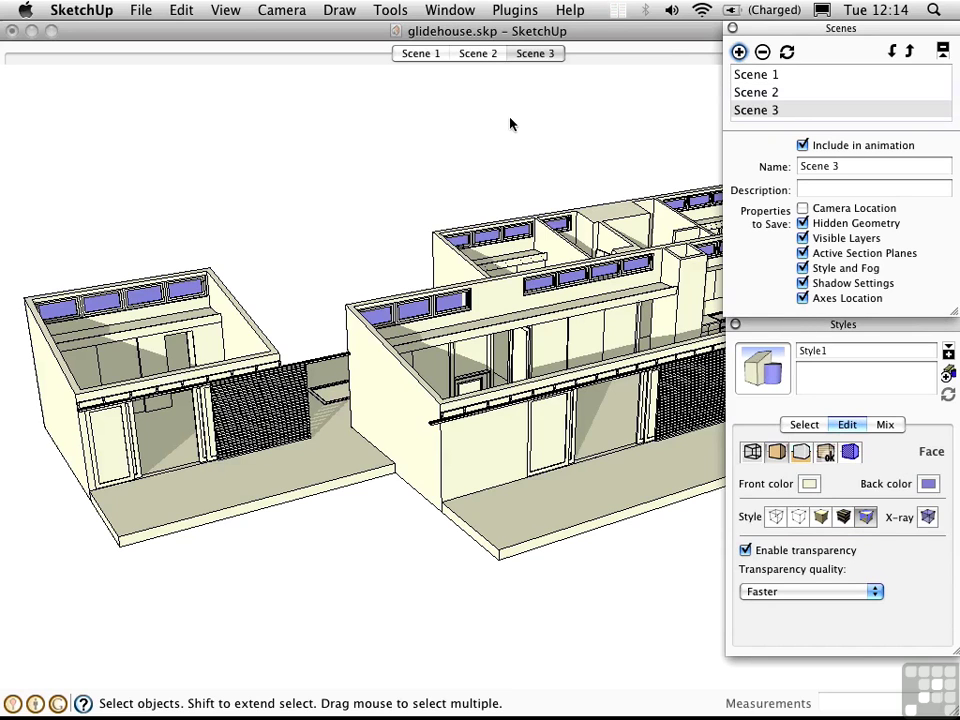
# Step: Turn on X-ray, save it as new style Style2, and add Scene 4
pyautogui.click(927, 516)
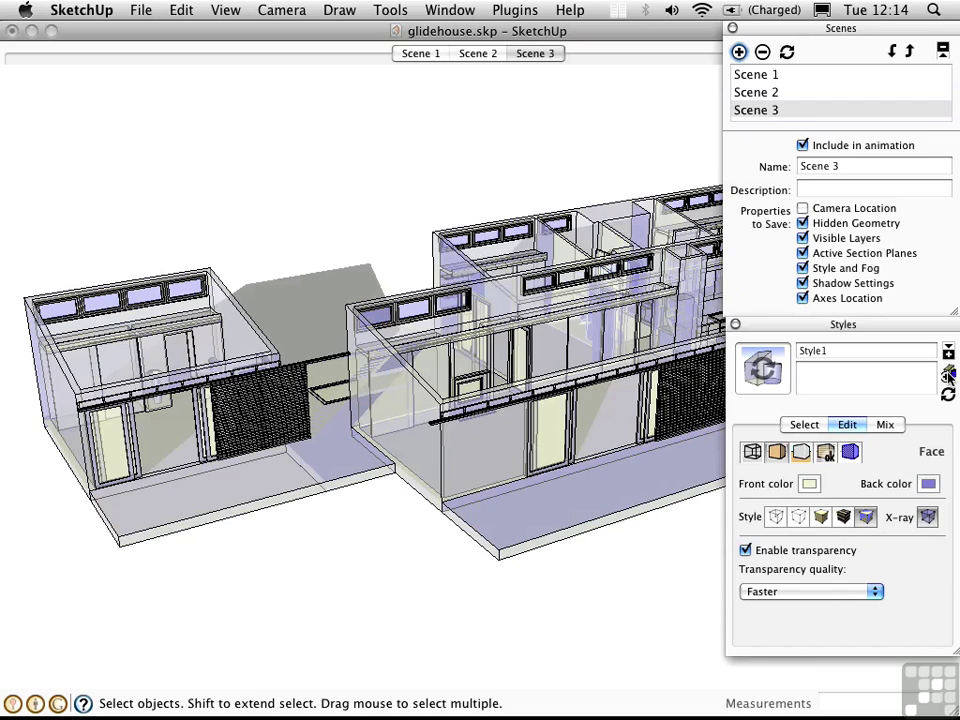
pyautogui.click(948, 375)
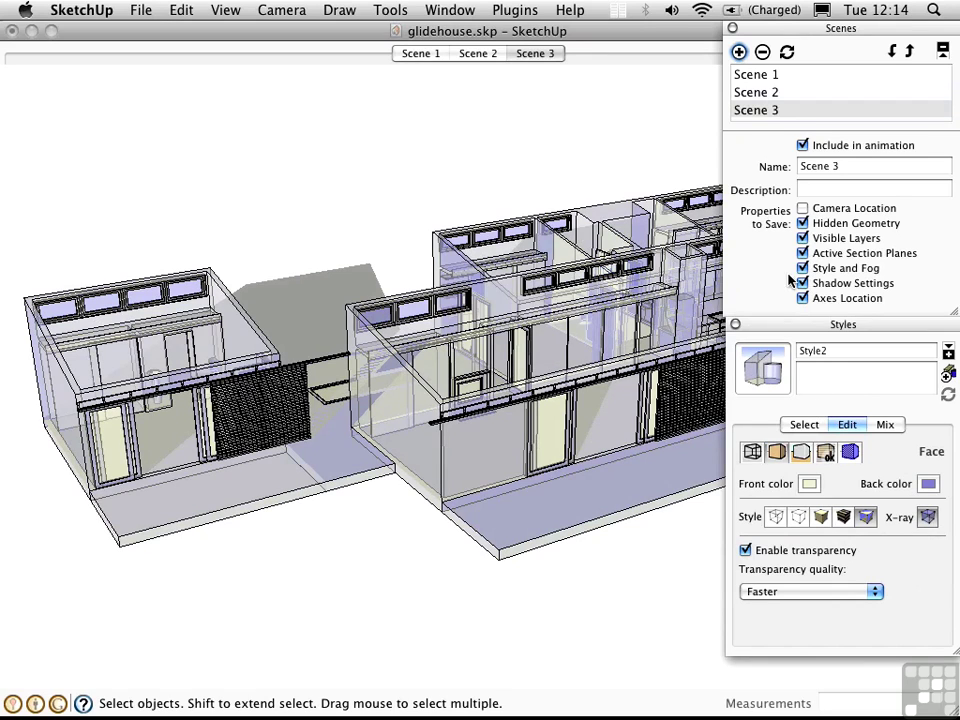
pyautogui.click(739, 51)
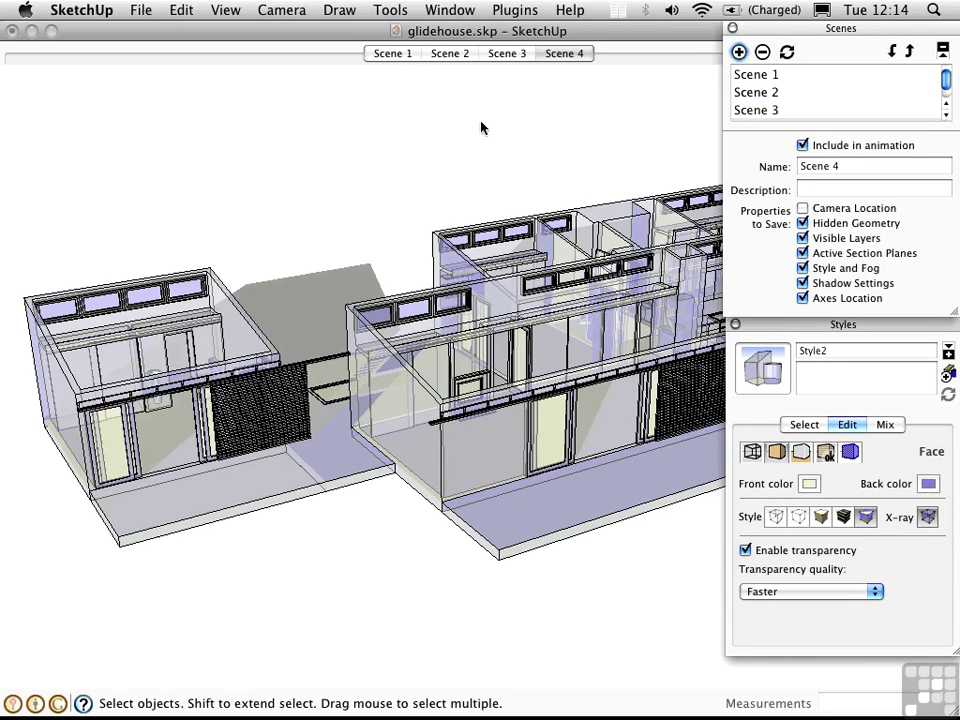
# Step: List the in-model styles, view Scenes 1 through 4 in turn, then close the Styles and Scenes panels
pyautogui.click(804, 424)
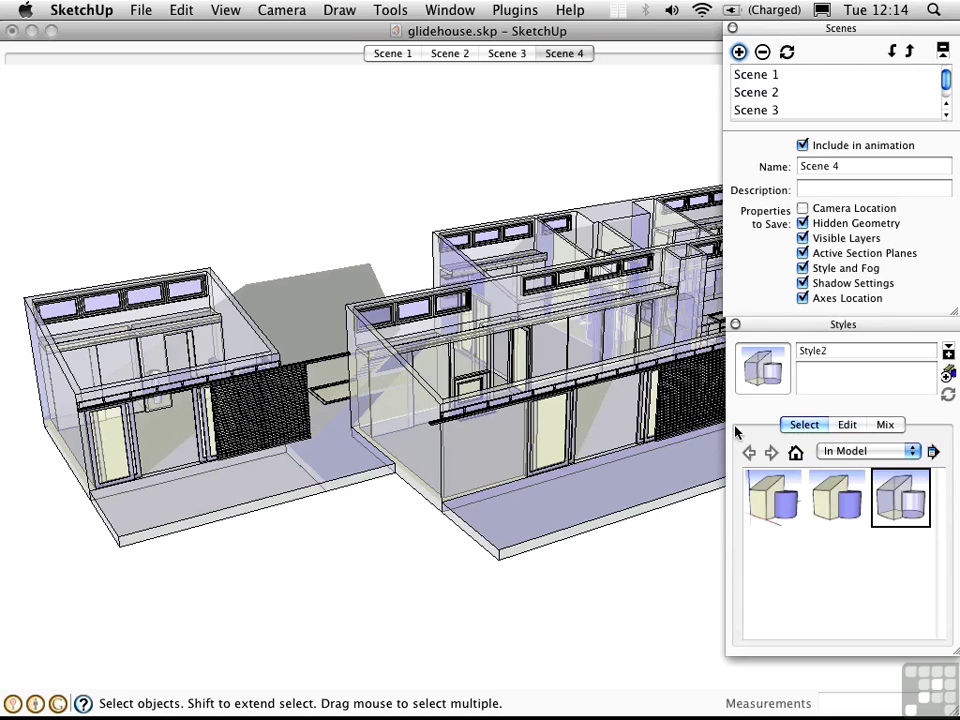
pyautogui.click(390, 56)
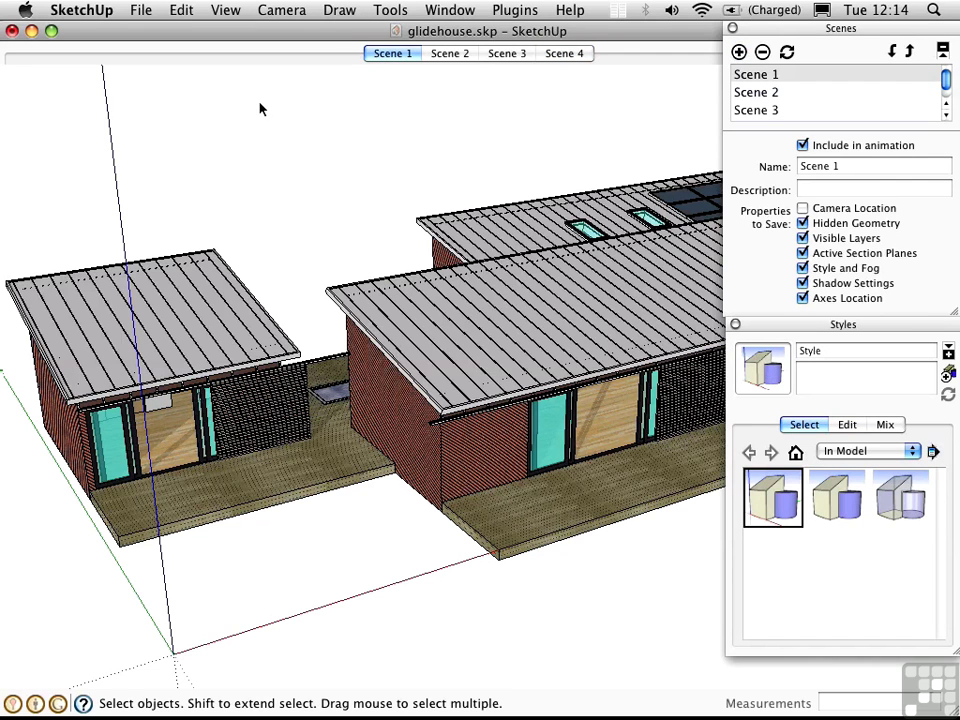
pyautogui.click(452, 56)
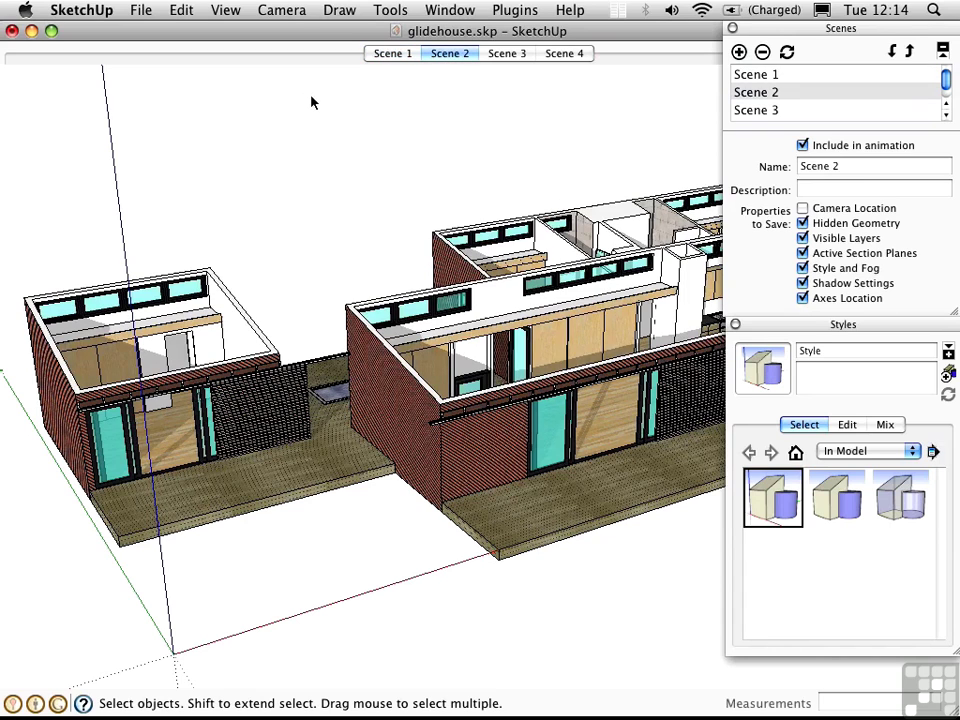
pyautogui.click(508, 55)
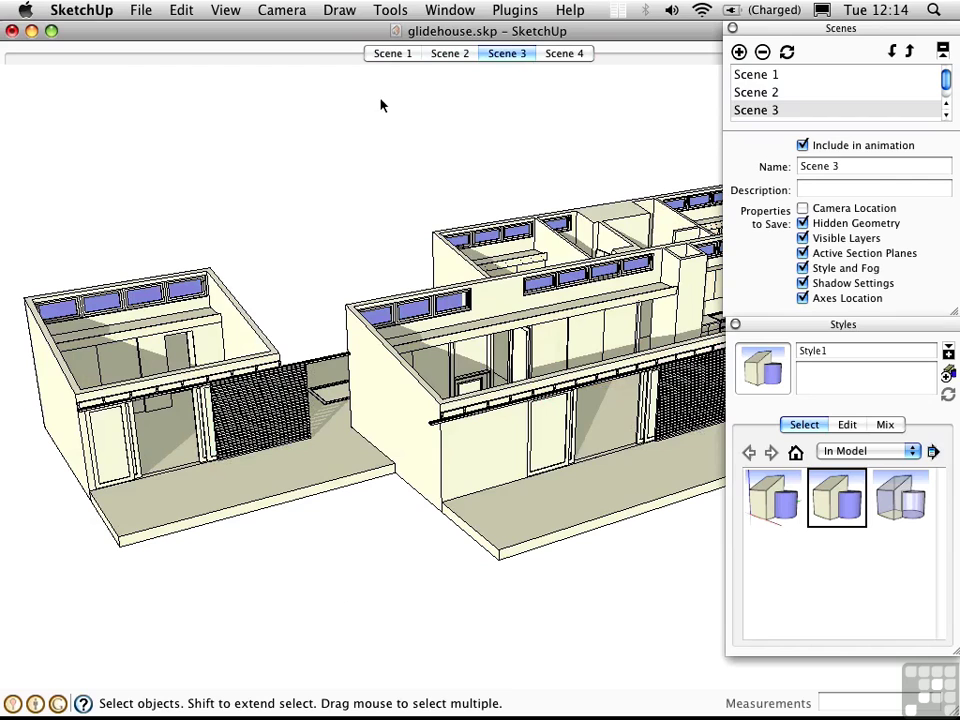
pyautogui.click(563, 55)
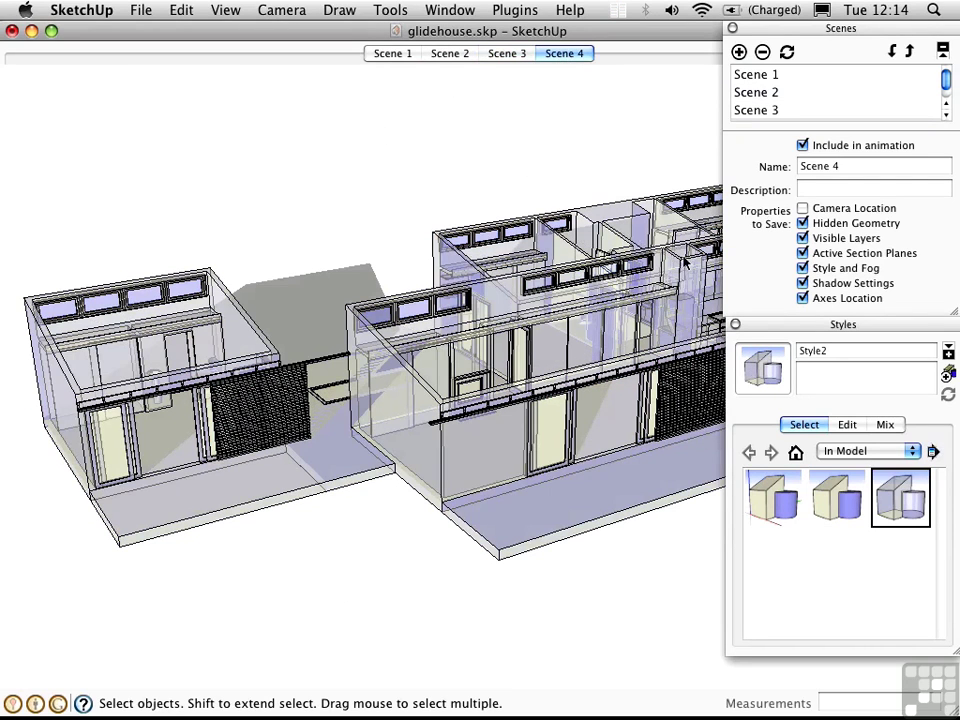
pyautogui.click(735, 324)
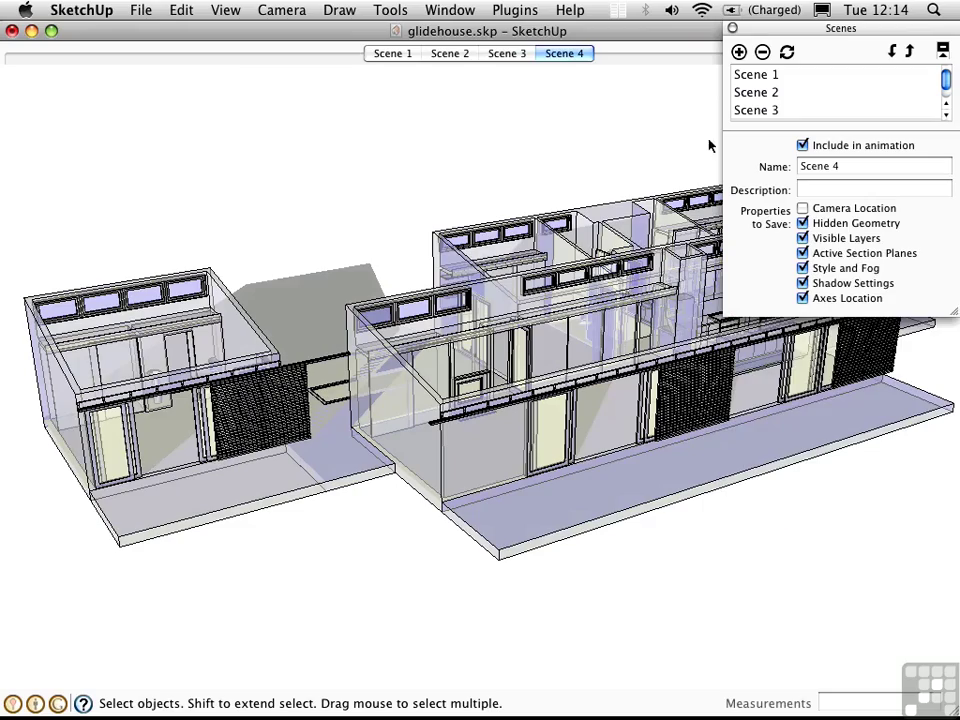
pyautogui.click(734, 31)
# Step: Orbit and zoom in closer over the house, then replay Scenes 2, 3, 4 and 1
pyautogui.moveTo(686, 332); pyautogui.dragTo(451, 389, button='middle')
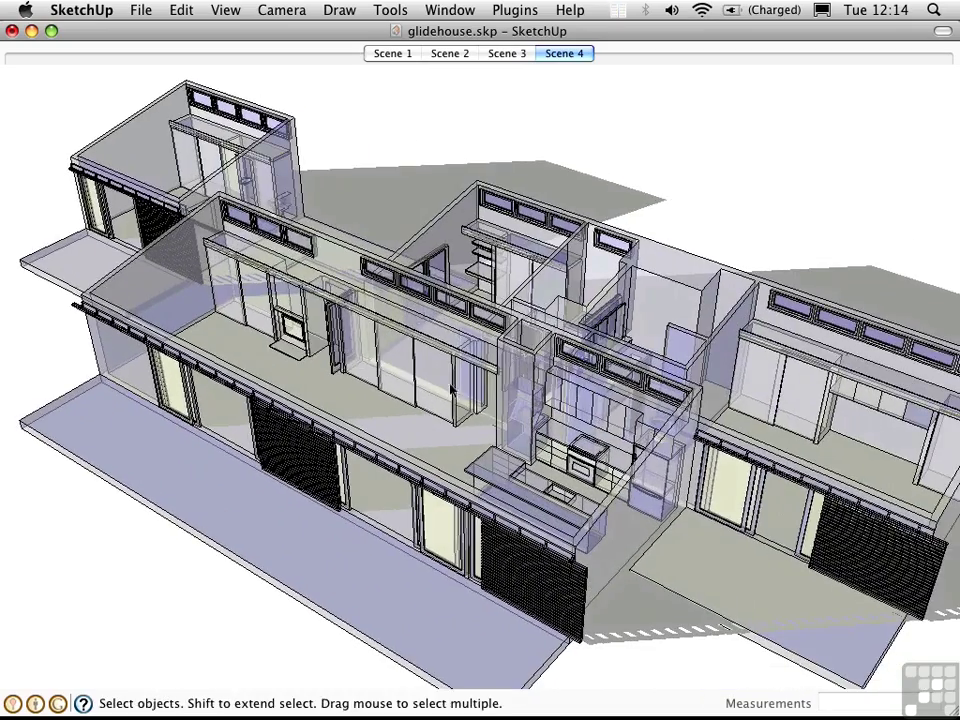
pyautogui.scroll(2, 451, 389)
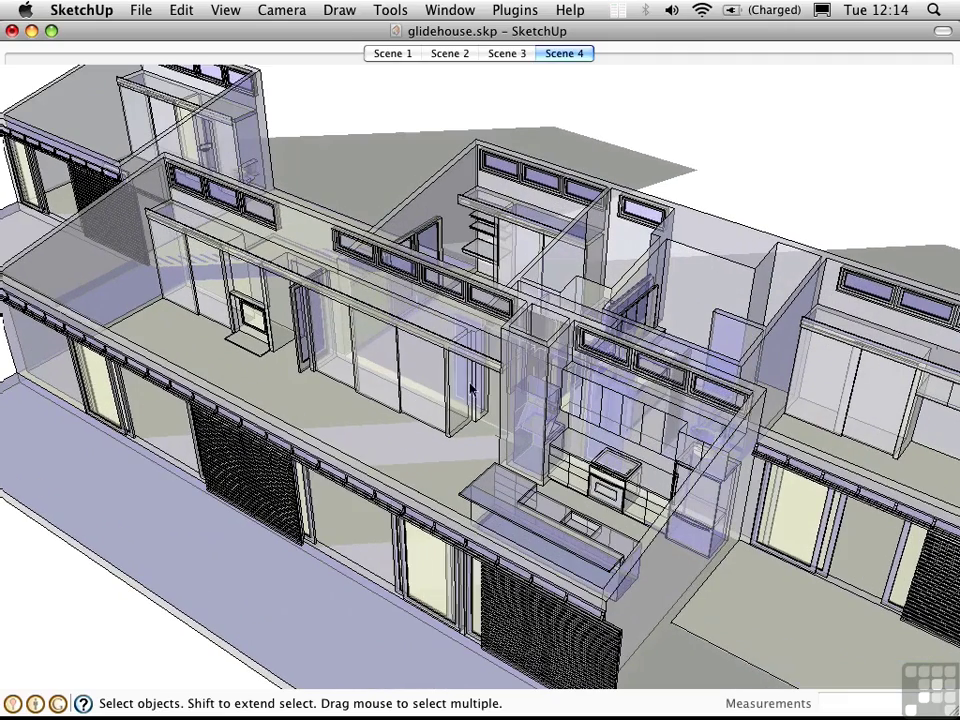
pyautogui.click(449, 56)
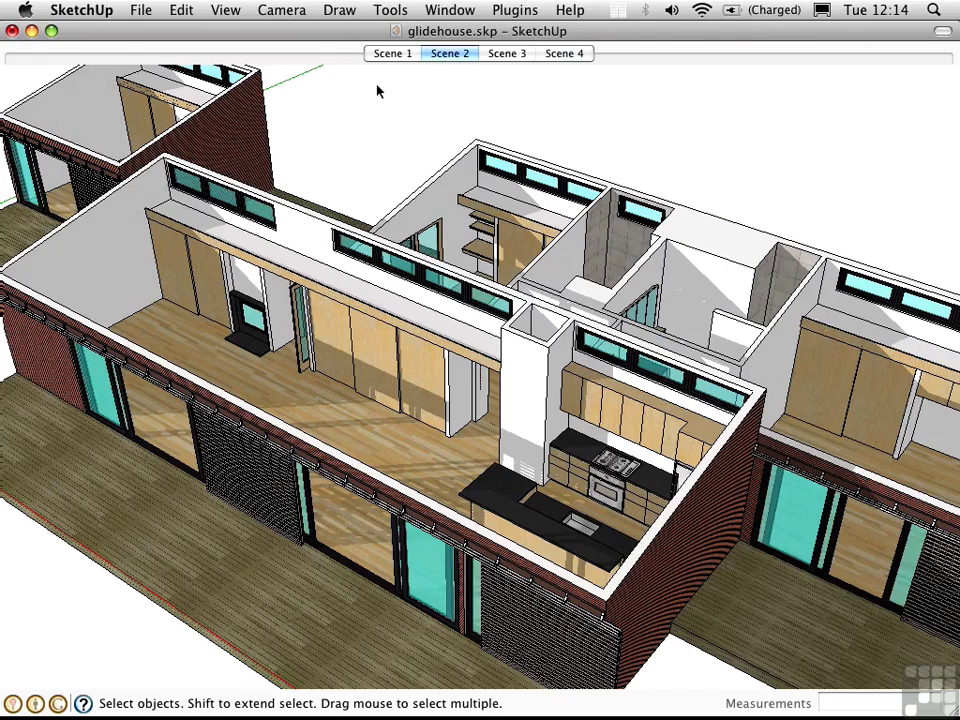
pyautogui.click(508, 56)
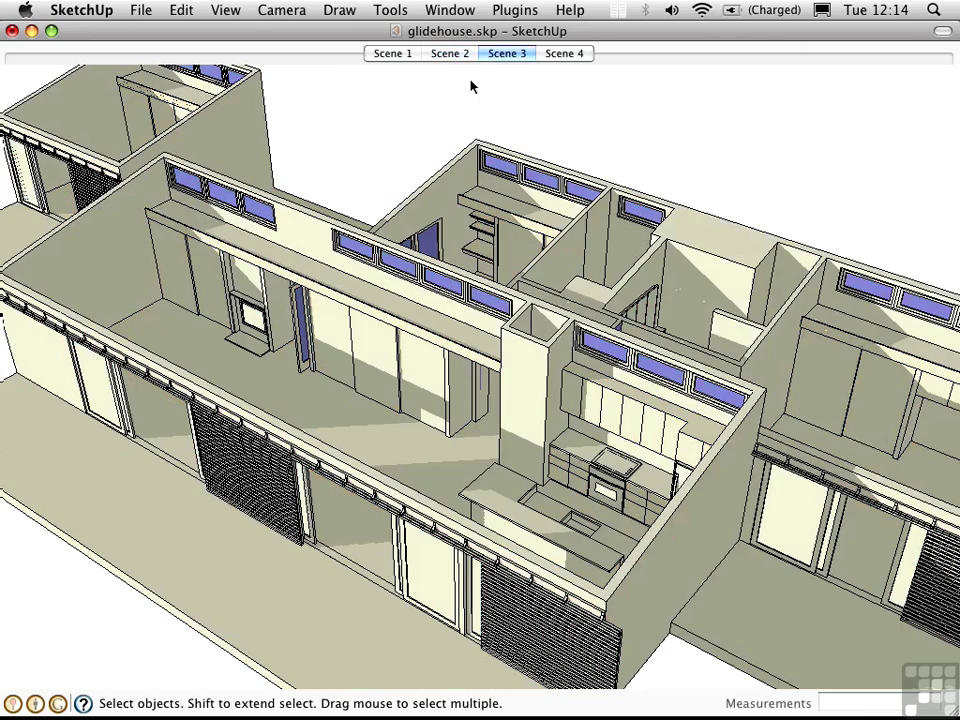
pyautogui.click(565, 55)
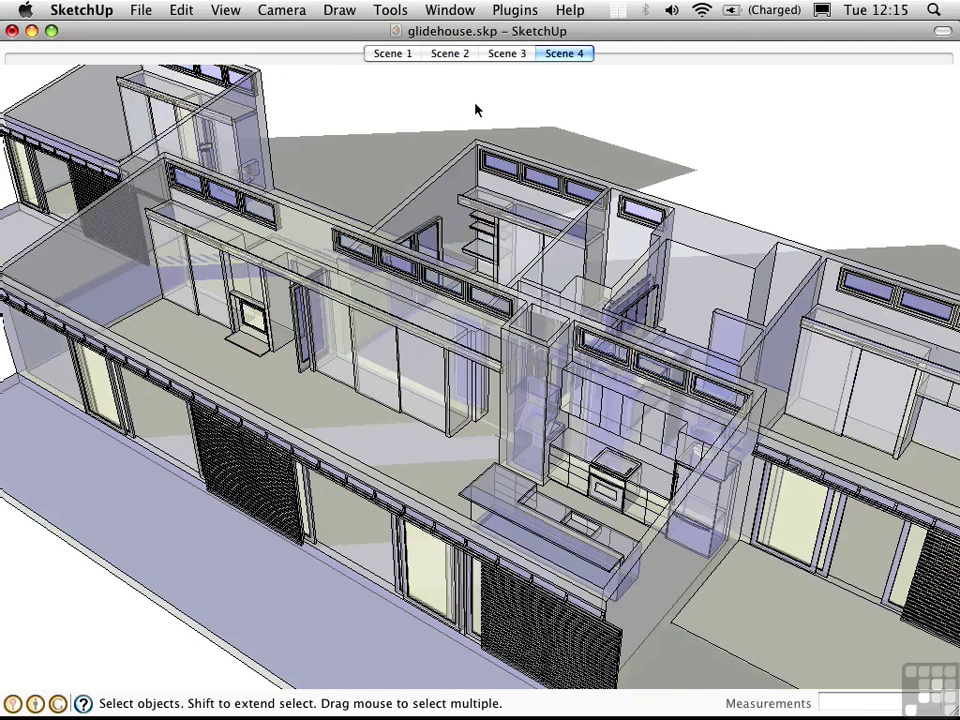
pyautogui.click(392, 54)
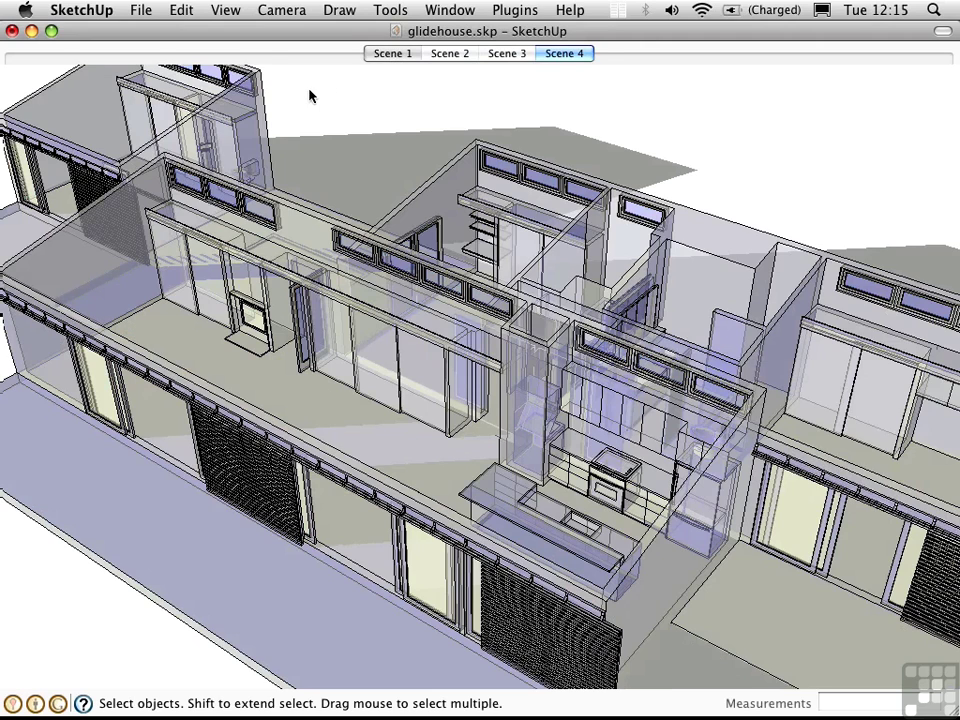